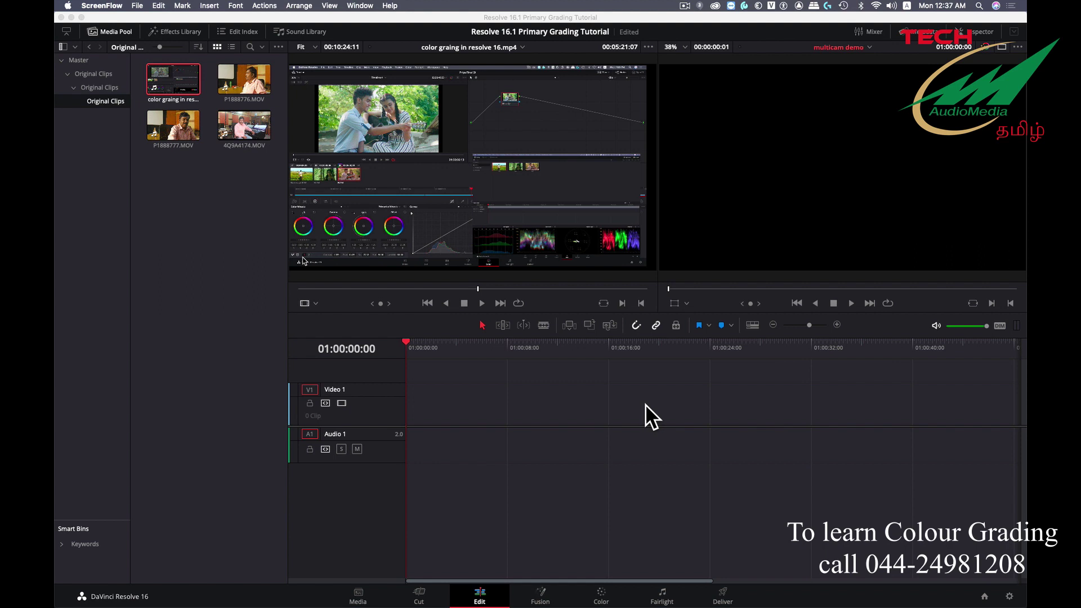
Step: Preview the 4Q9A4174.MOV, P1888777.MOV and 'color graing in resolve 16.mp4' clips by skimming each
{"action": "left_click", "coordinate": [238, 127]}
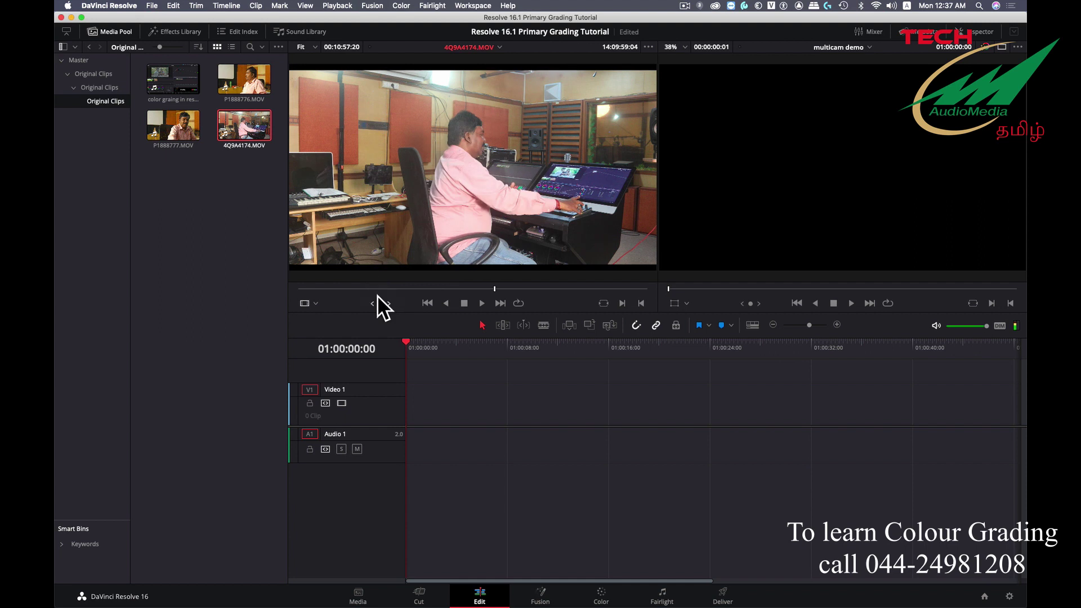
{"action": "left_click_drag", "start_coordinate": [355, 288], "coordinate": [339, 288]}
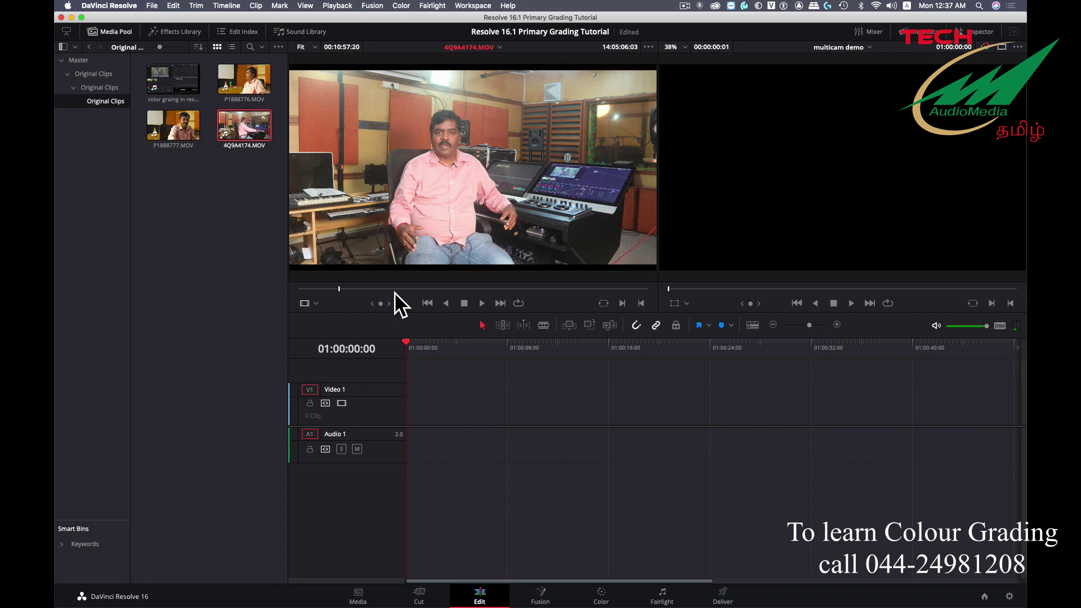
{"action": "left_click_drag", "start_coordinate": [394, 289], "coordinate": [463, 289]}
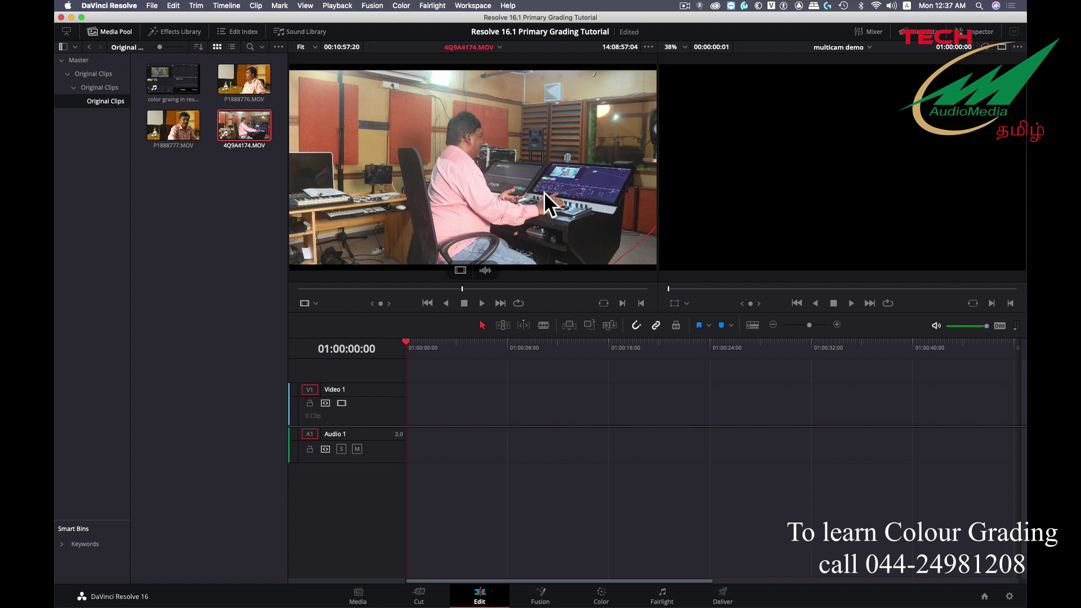
{"action": "left_click", "coordinate": [183, 131]}
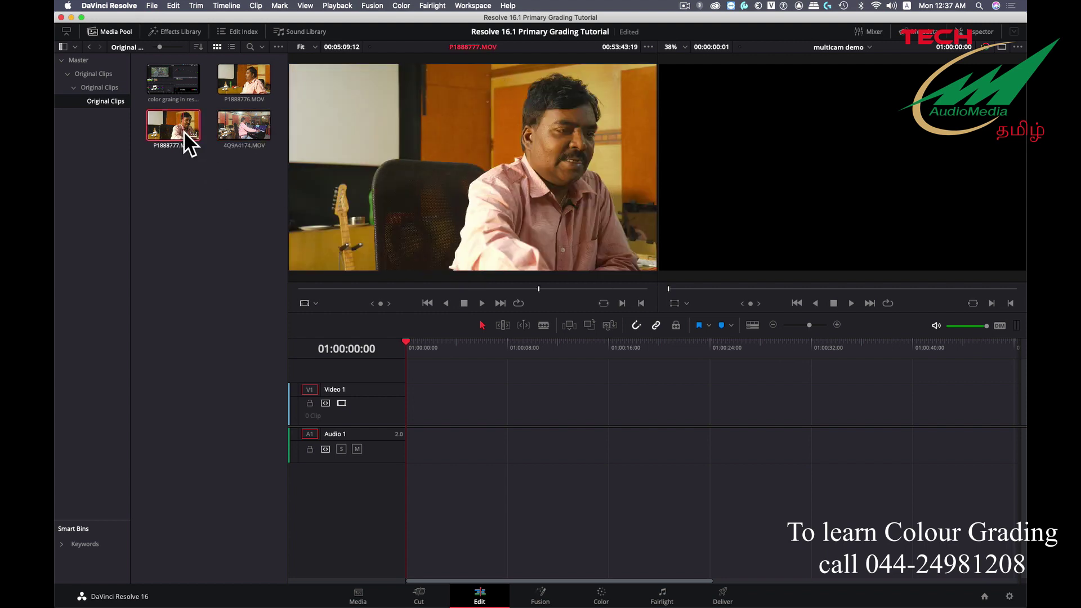
{"action": "left_click", "coordinate": [413, 288]}
{"action": "left_click_drag", "start_coordinate": [412, 288], "coordinate": [450, 288]}
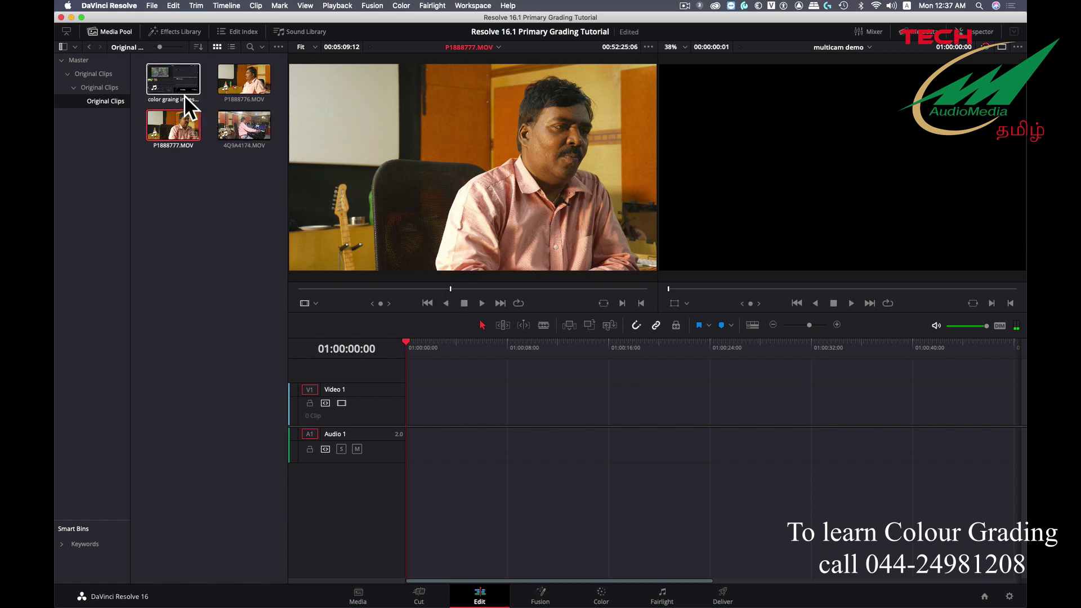
{"action": "left_click", "coordinate": [170, 76]}
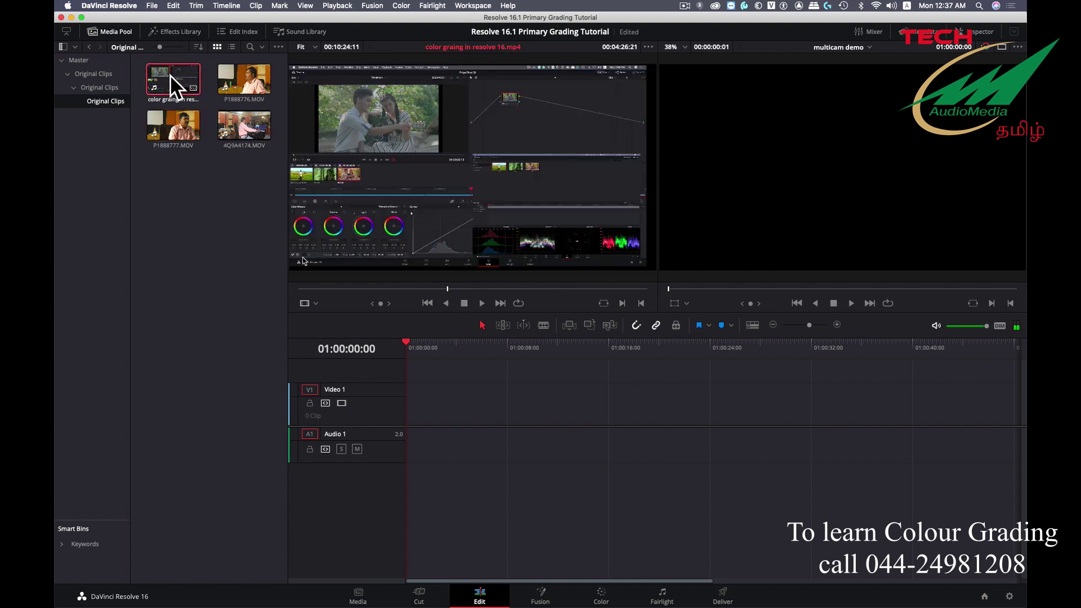
{"action": "left_click", "coordinate": [415, 287]}
{"action": "left_click_drag", "start_coordinate": [417, 287], "coordinate": [569, 288]}
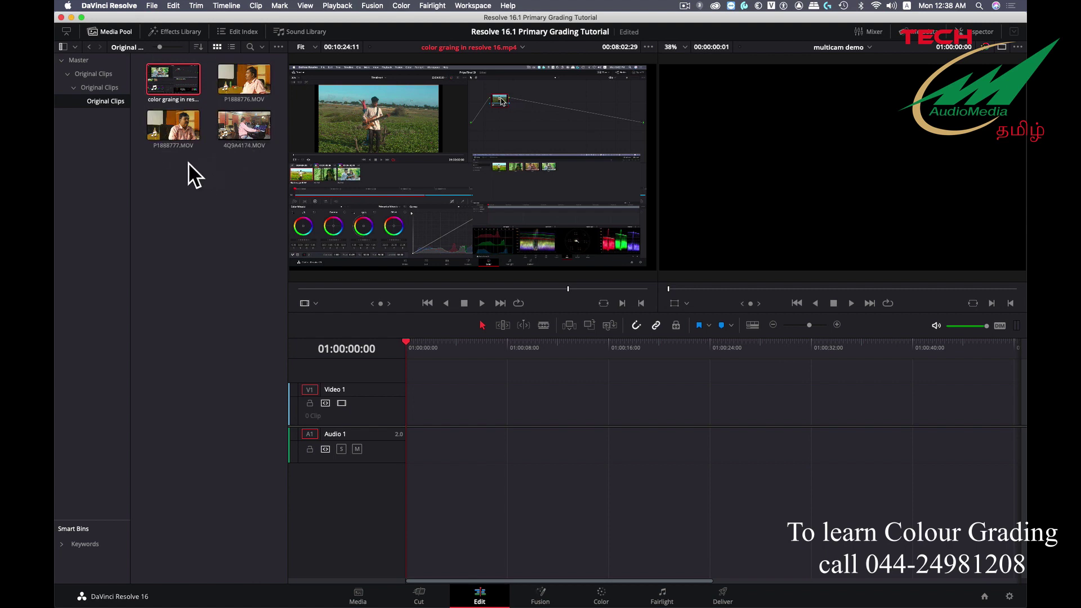
Step: Build a multicam clip from the four selected camera clips with Angle Sync set to Sound
{"action": "left_click_drag", "start_coordinate": [160, 172], "coordinate": [250, 86]}
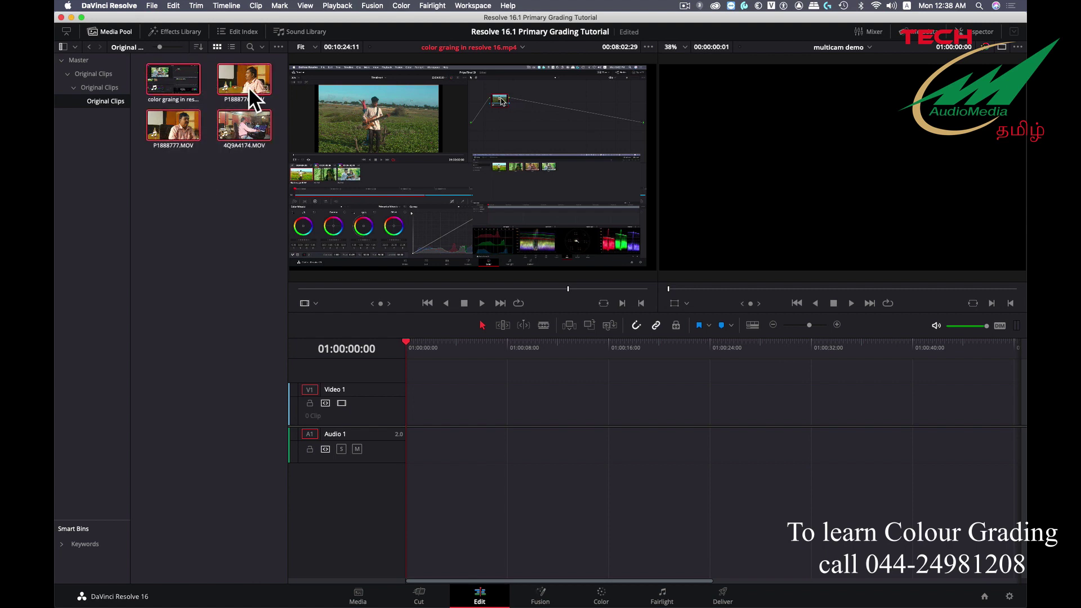
{"action": "right_click", "coordinate": [161, 74]}
{"action": "right_click", "coordinate": [165, 77]}
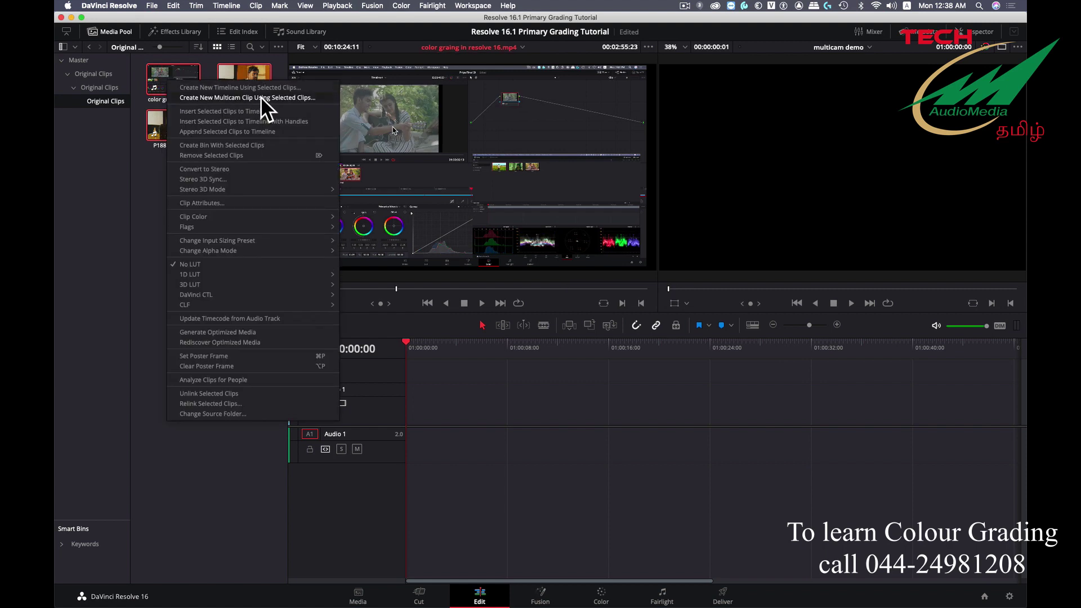
{"action": "left_click", "coordinate": [261, 96]}
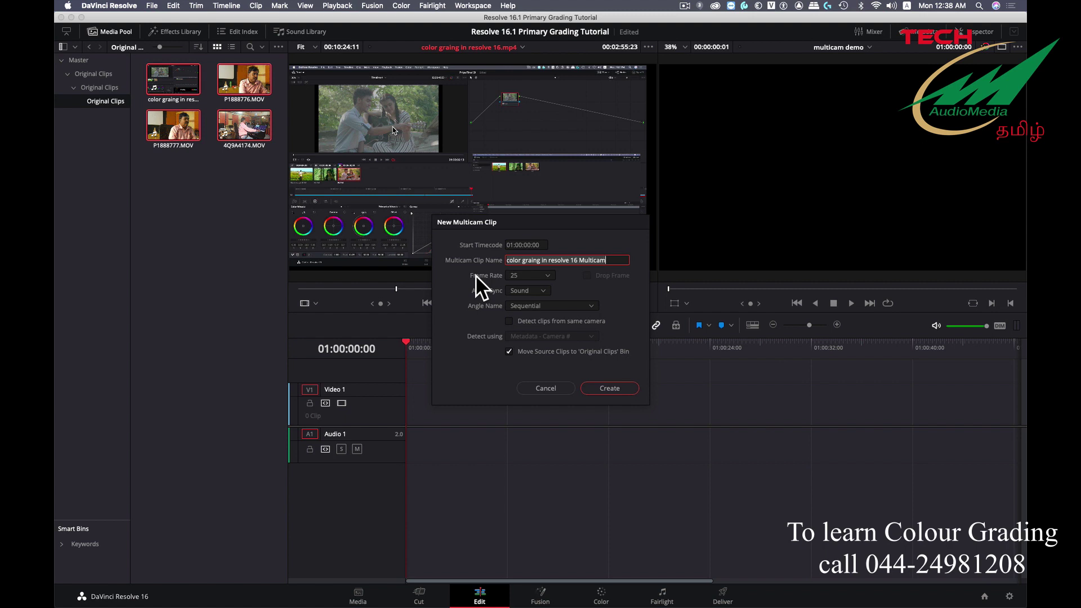
{"action": "left_click", "coordinate": [543, 290]}
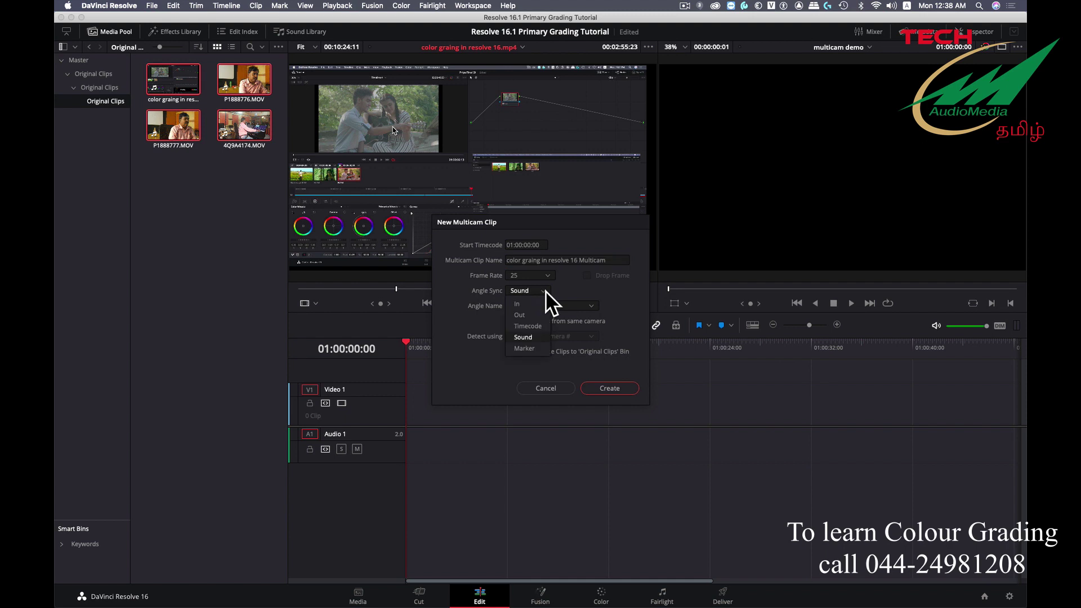
{"action": "left_click", "coordinate": [516, 304]}
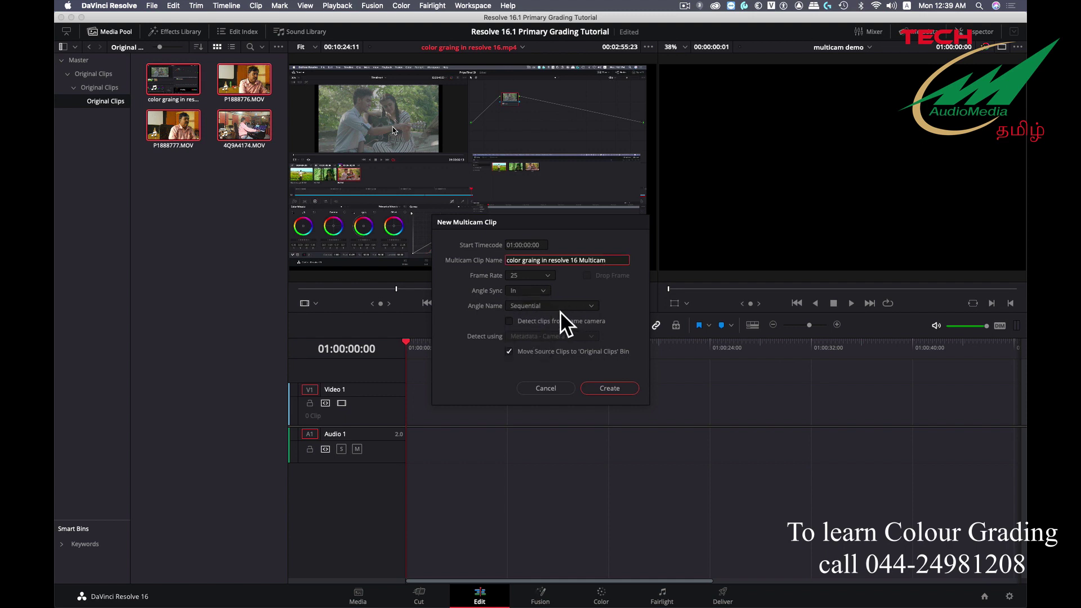
{"action": "left_click", "coordinate": [542, 289]}
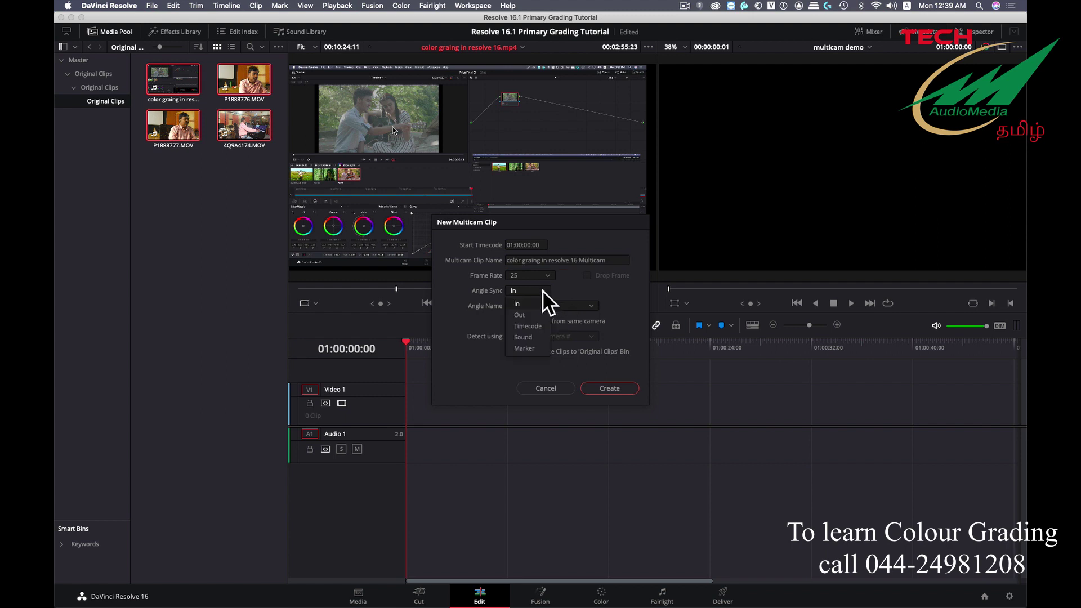
{"action": "left_click", "coordinate": [533, 335]}
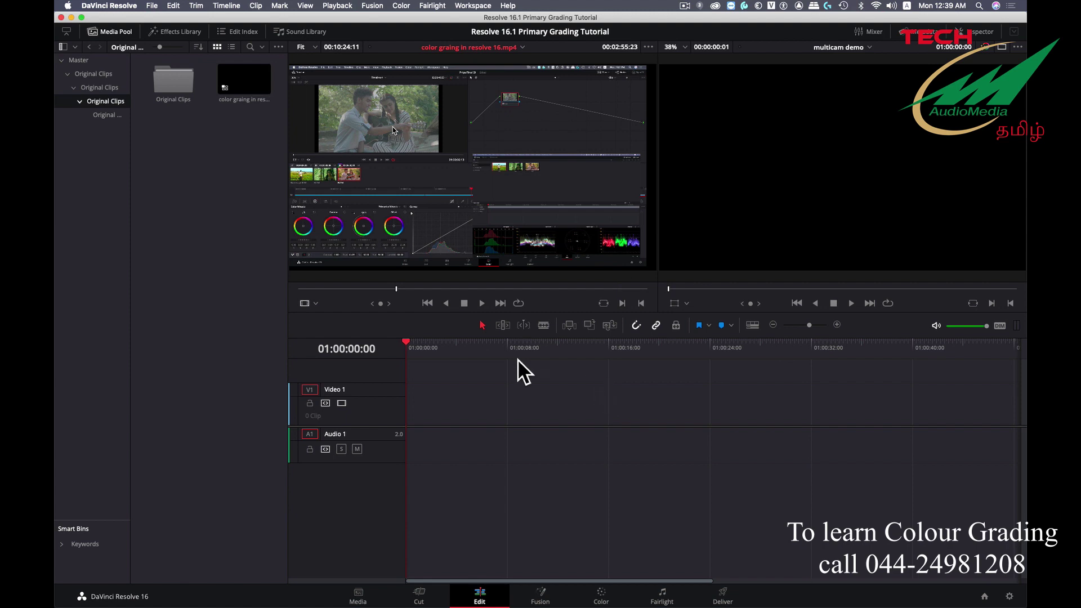
Step: Preview the multicam clip's angles and look inside the Original Clips bin
{"action": "double_click", "coordinate": [249, 79]}
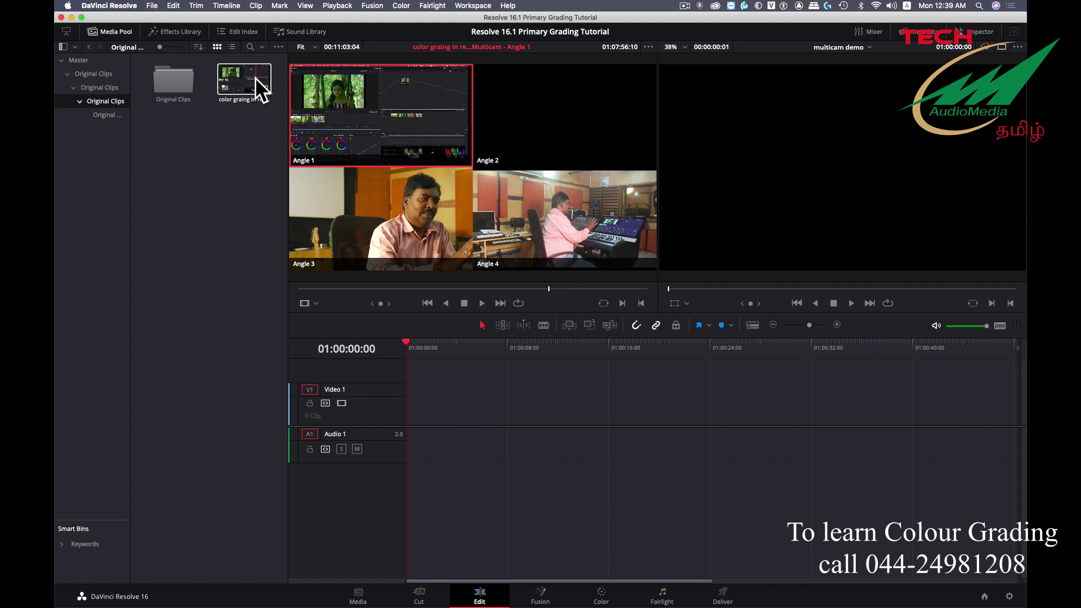
{"action": "double_click", "coordinate": [179, 70]}
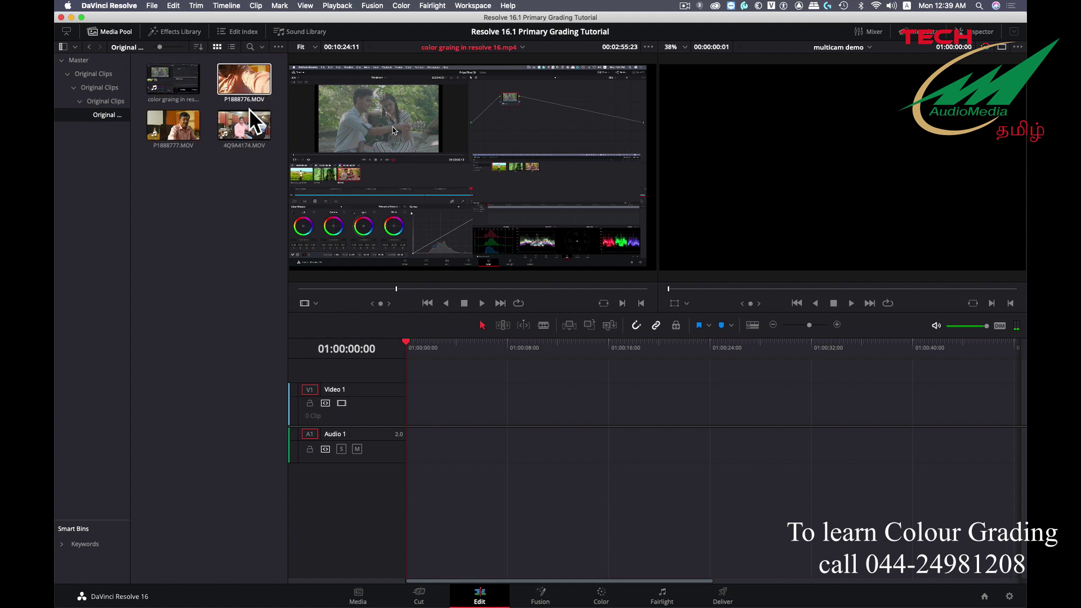
{"action": "left_click", "coordinate": [89, 47]}
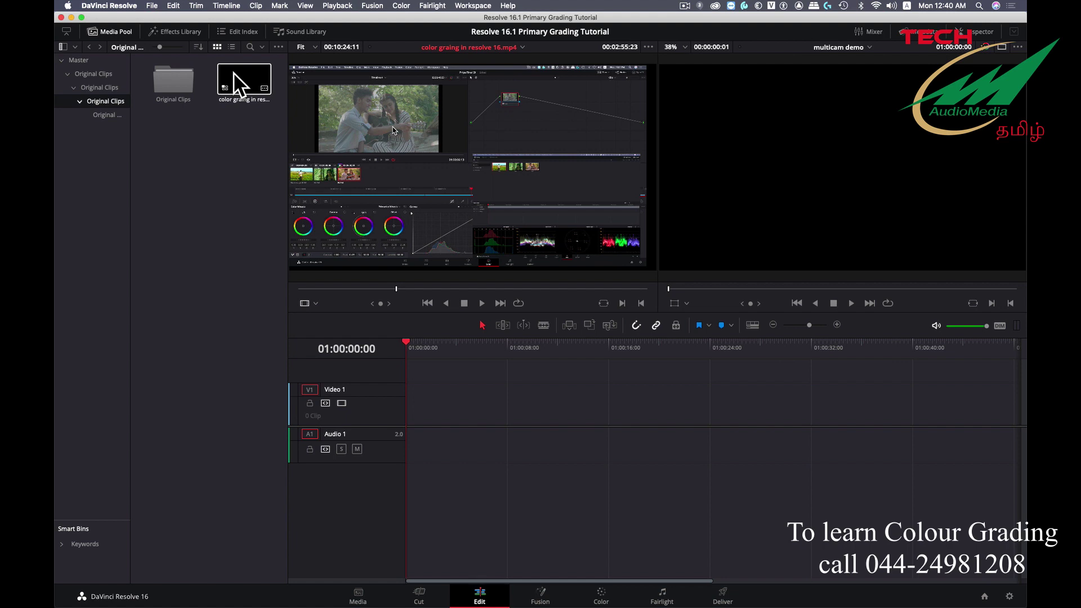
Step: Create a new empty timeline, Timeline 3, in the media pool
{"action": "right_click", "coordinate": [190, 137]}
{"action": "mouse_move", "coordinate": [231, 142]}
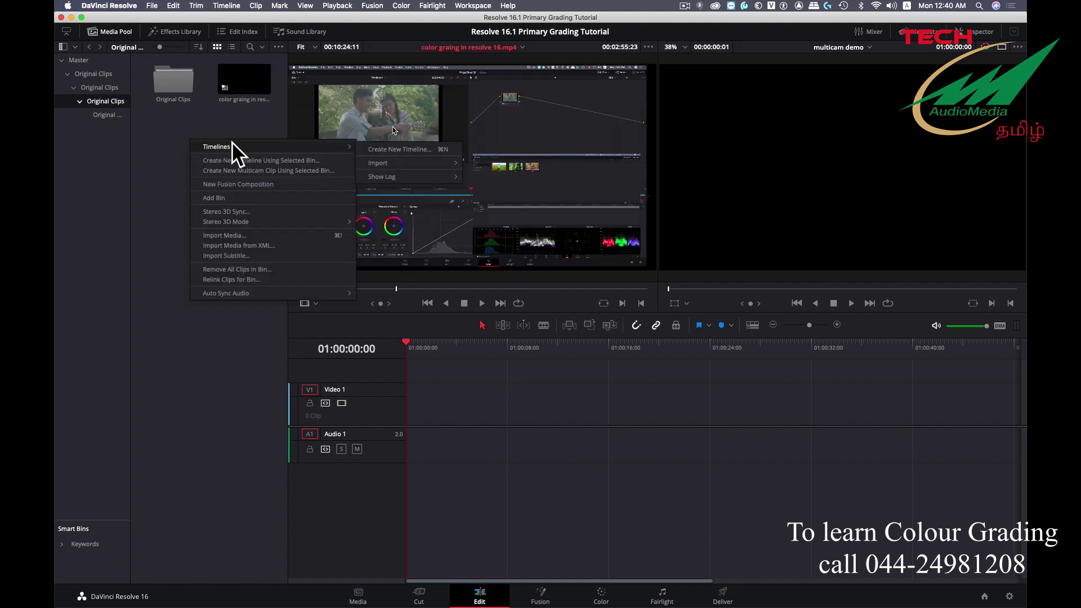
{"action": "left_click", "coordinate": [392, 149]}
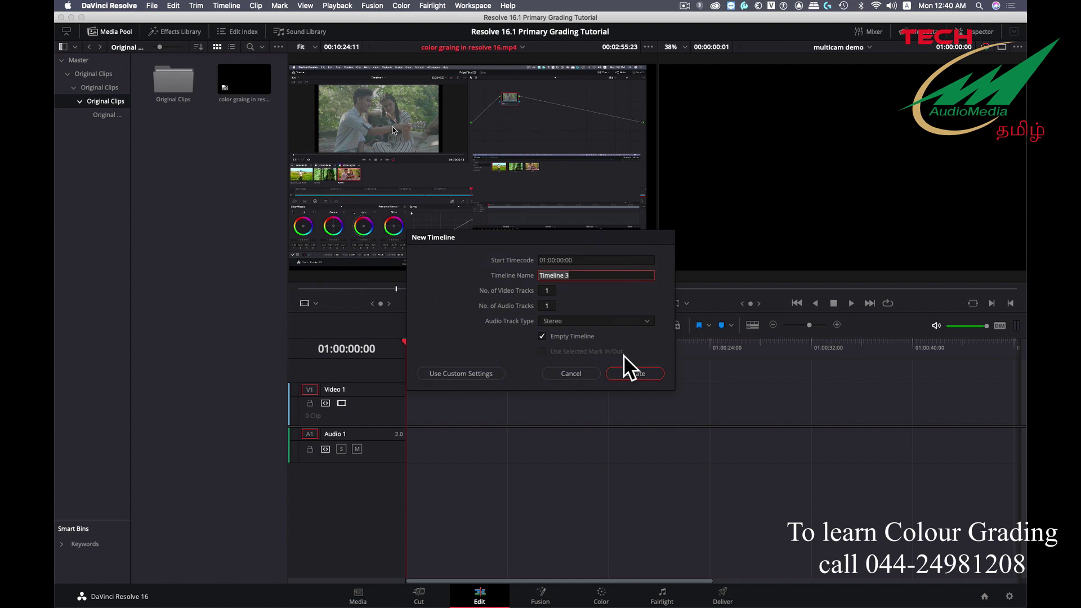
{"action": "left_click", "coordinate": [630, 373]}
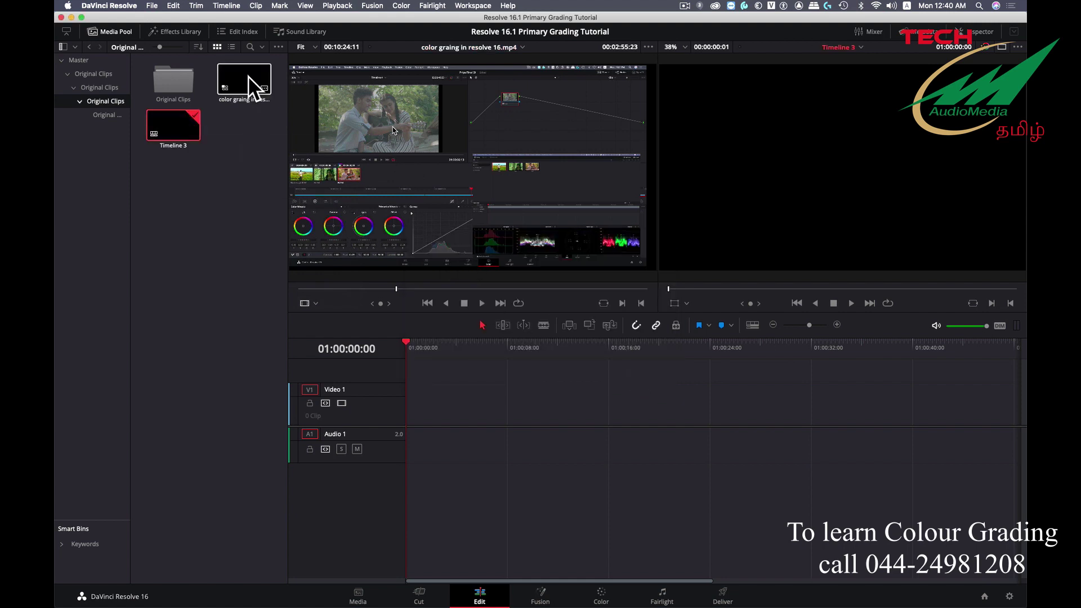
Step: Place the multicam clip on Timeline 3 and move the playhead to about 01:00:31:05
{"action": "mouse_move", "coordinate": [248, 76]}
{"action": "left_mouse_down"}
{"action": "mouse_move", "coordinate": [459, 394]}
{"action": "mouse_move", "coordinate": [413, 420]}
{"action": "left_mouse_up"}
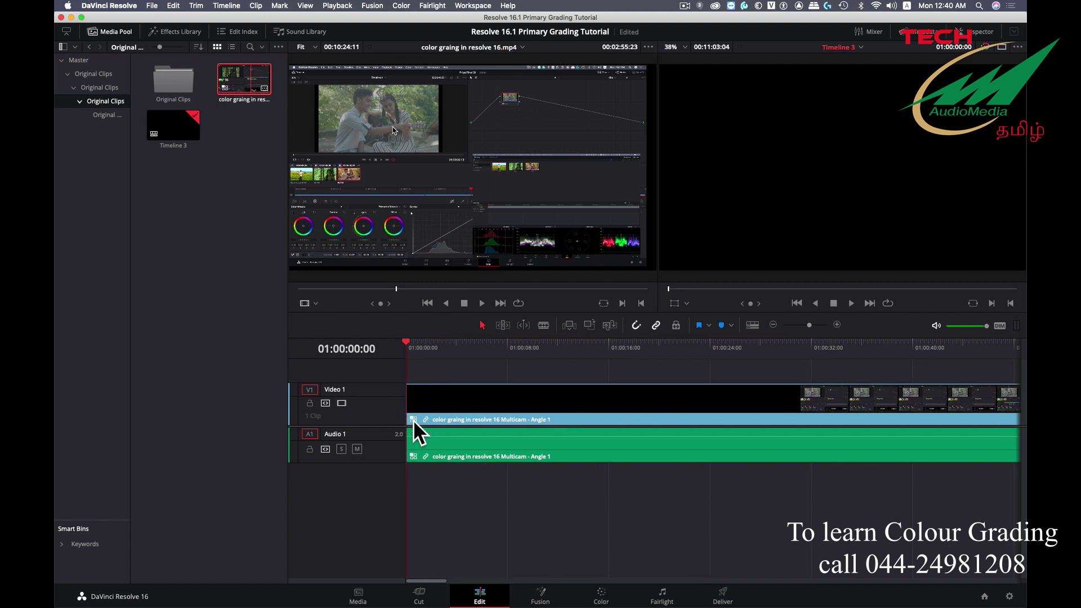
{"action": "left_click", "coordinate": [660, 345]}
{"action": "left_click_drag", "start_coordinate": [656, 342], "coordinate": [801, 346]}
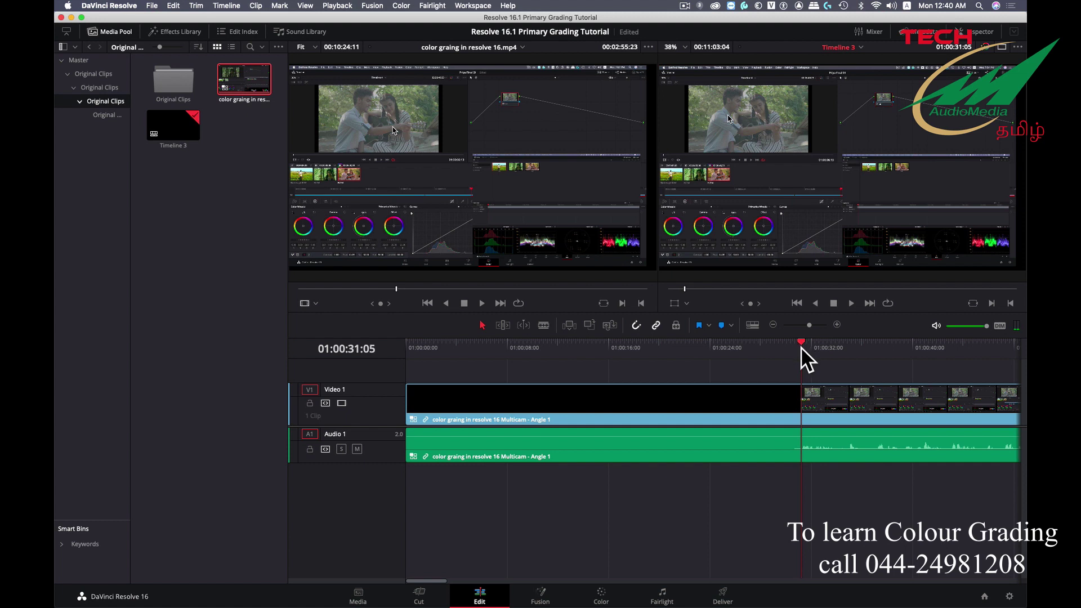
Step: Split the clip at the playhead, ripple-delete the black lead-in, and return to the start
{"action": "left_click", "coordinate": [756, 393]}
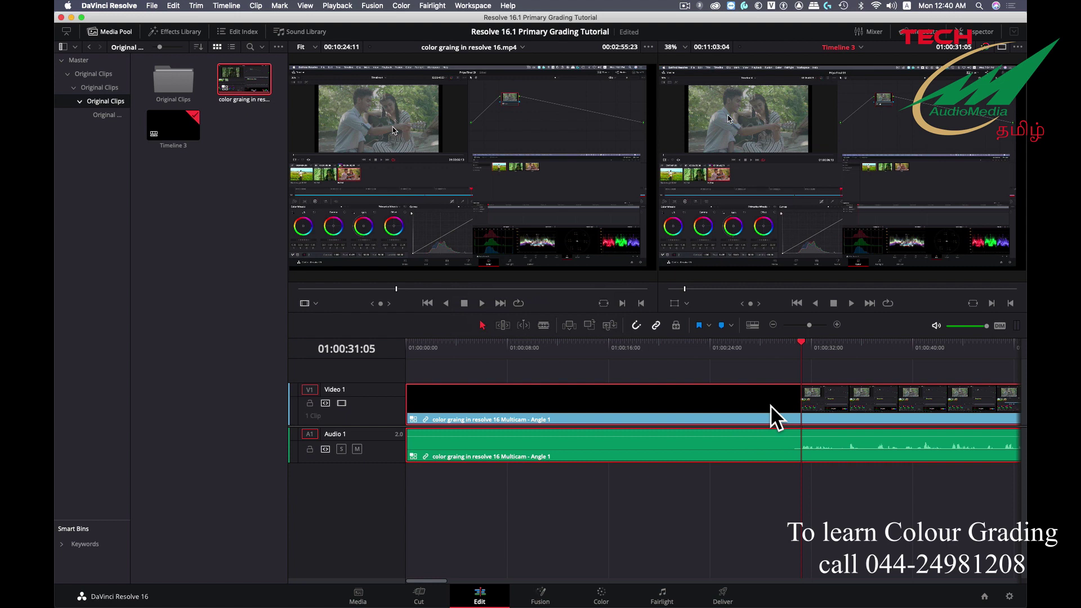
{"action": "key", "text": "ctrl+b"}
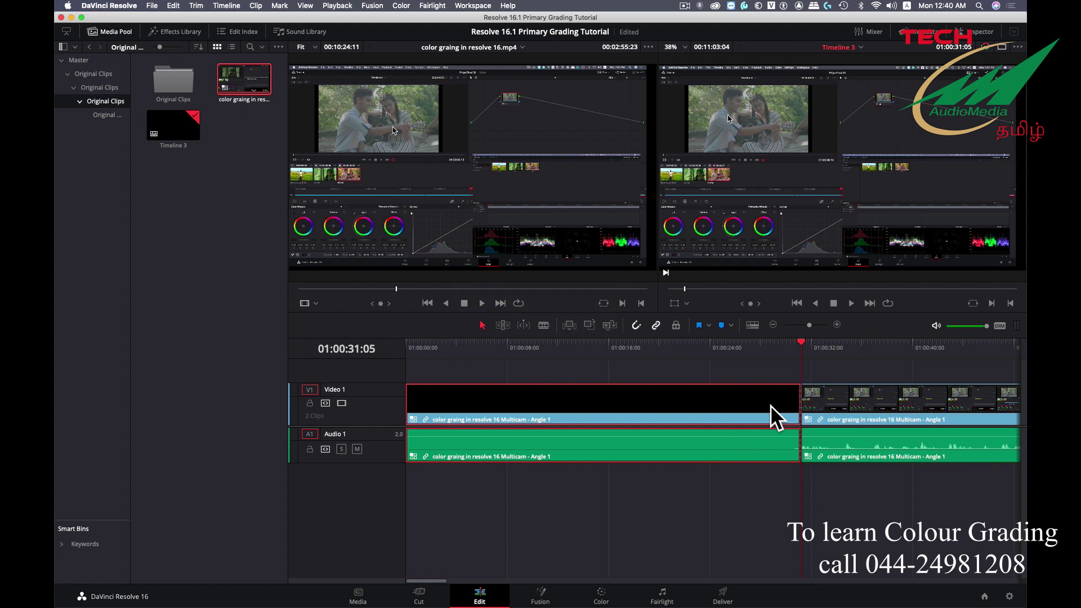
{"action": "left_click_drag", "start_coordinate": [657, 504], "coordinate": [683, 401]}
{"action": "key", "text": "Delete"}
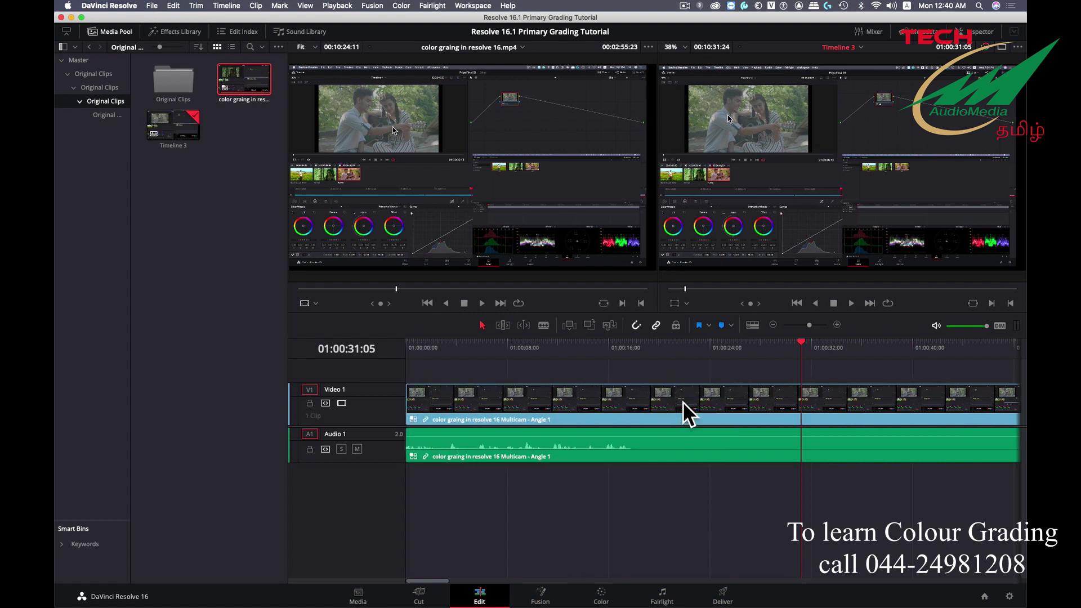
{"action": "left_click_drag", "start_coordinate": [440, 343], "coordinate": [396, 340]}
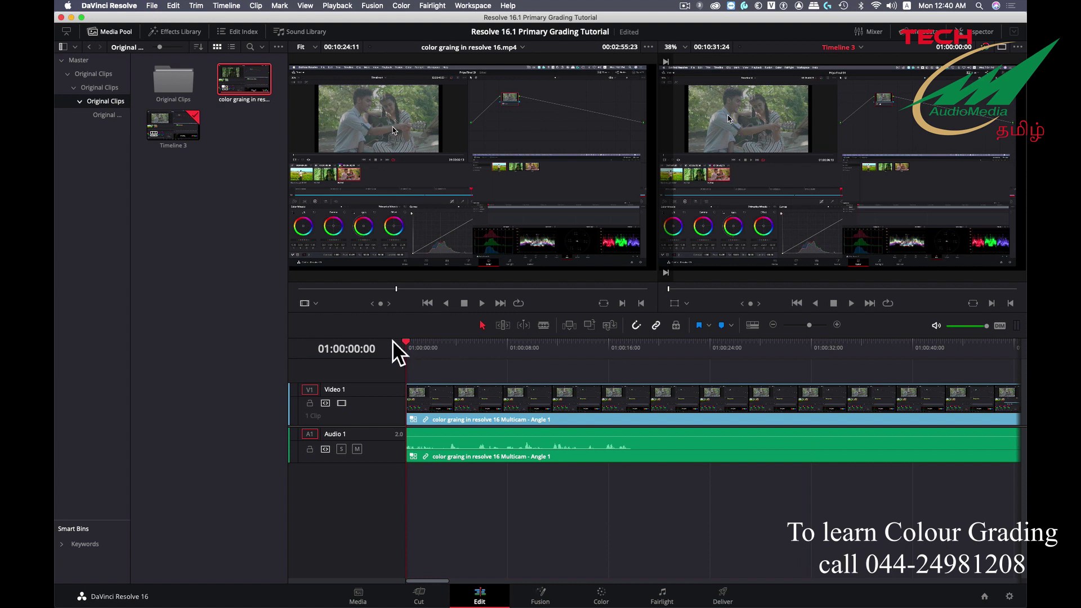
Step: Set the source viewer to Multicam mode and select the timeline clip to show Angles 1–4
{"action": "left_click", "coordinate": [316, 303]}
{"action": "left_click", "coordinate": [315, 303]}
{"action": "left_click", "coordinate": [315, 302]}
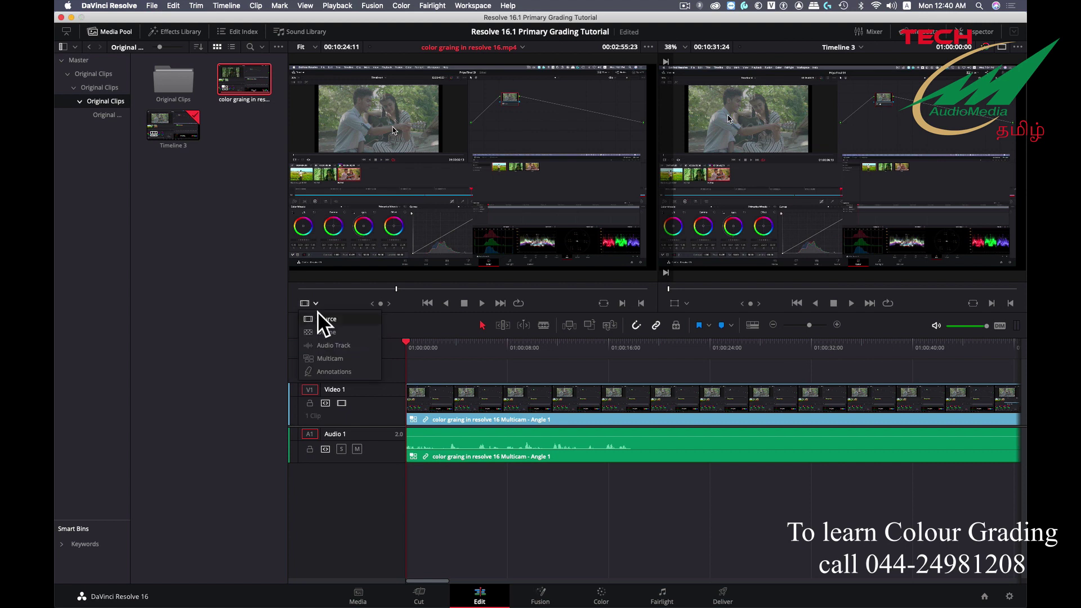
{"action": "left_click", "coordinate": [329, 358]}
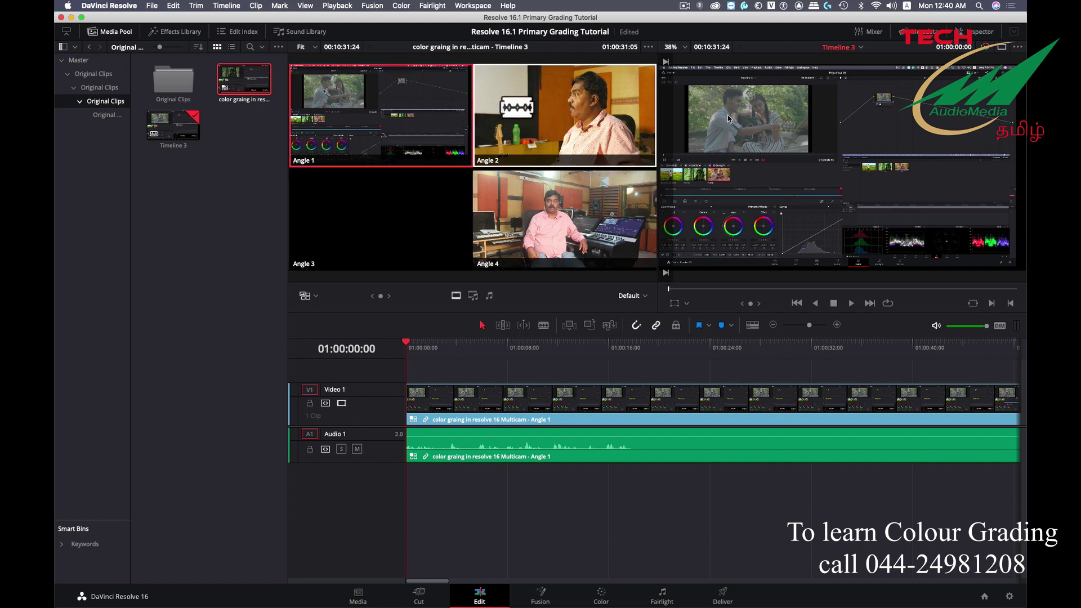
{"action": "left_click", "coordinate": [507, 440]}
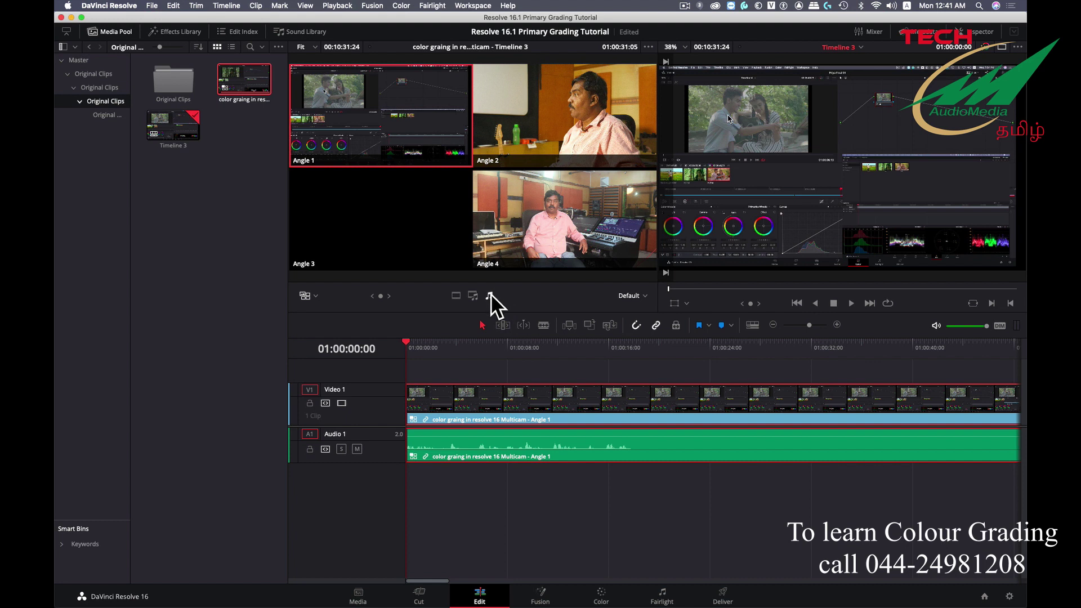
Step: Switch the audio clip to Angle 4 and play it back from 01:00:14:16 to check
{"action": "right_click", "coordinate": [542, 437]}
{"action": "mouse_move", "coordinate": [595, 401]}
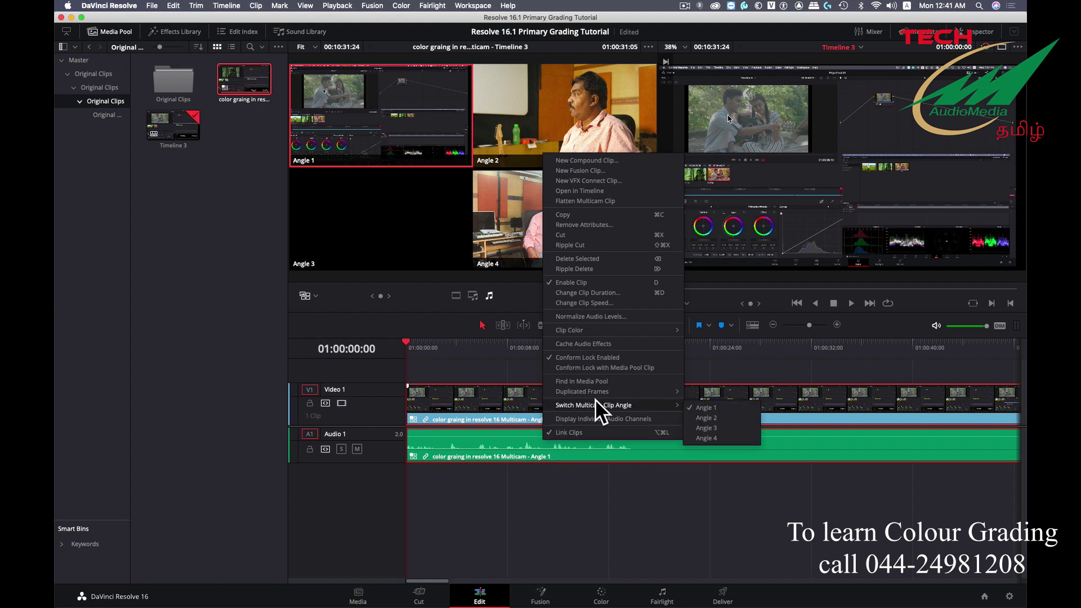
{"action": "left_click", "coordinate": [705, 437]}
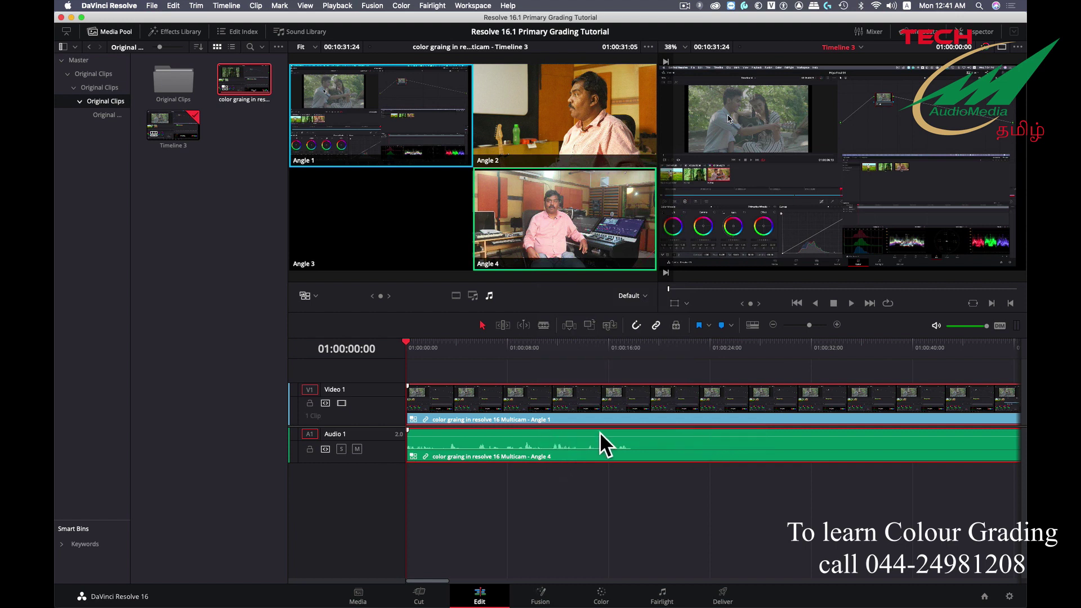
{"action": "left_click", "coordinate": [591, 344]}
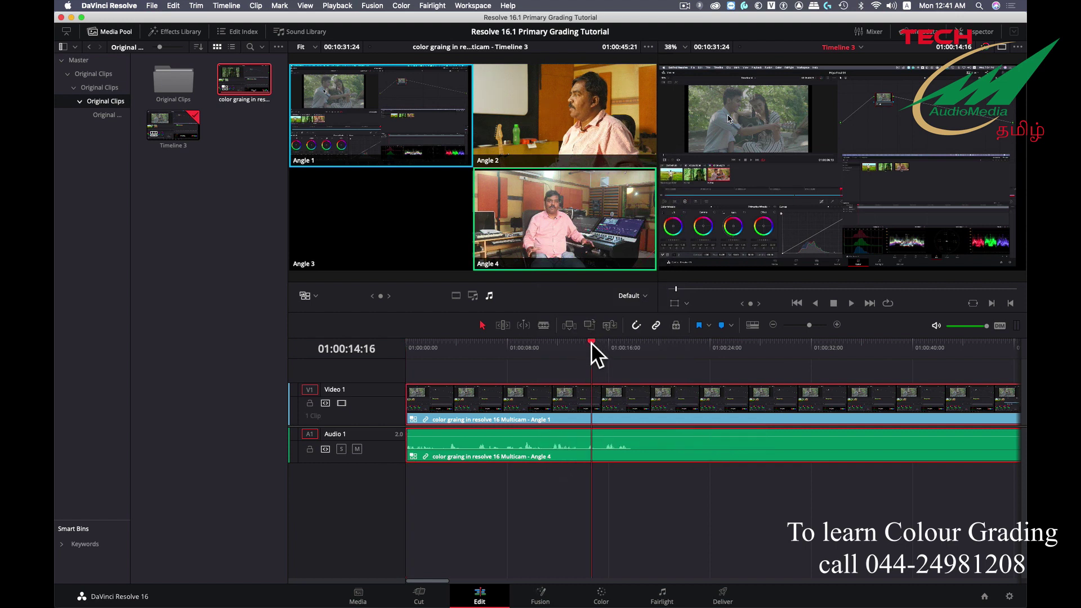
{"action": "key", "text": "space"}
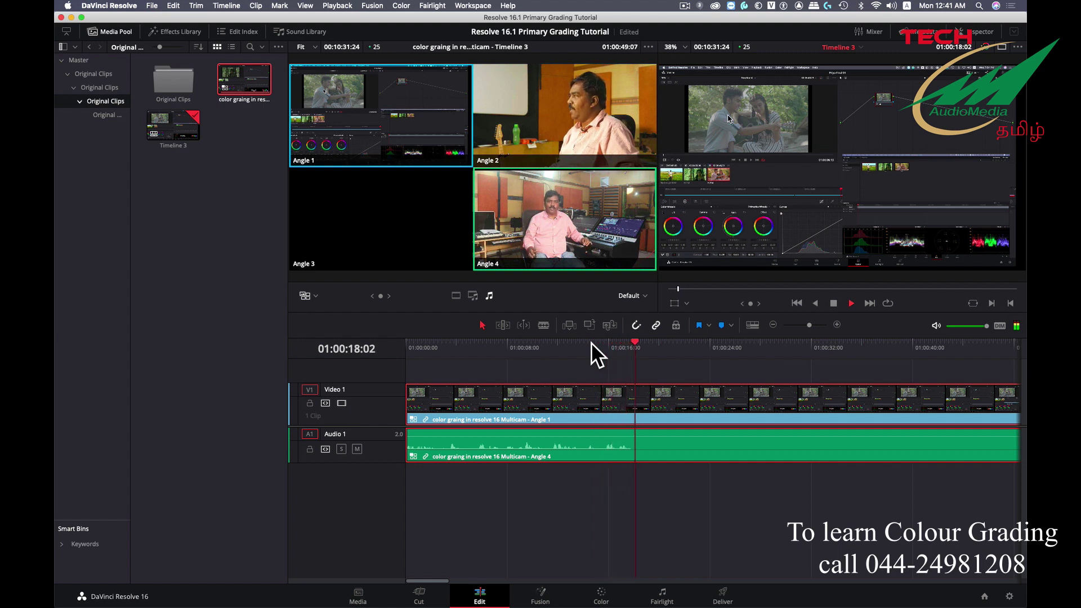
{"action": "key", "text": "space"}
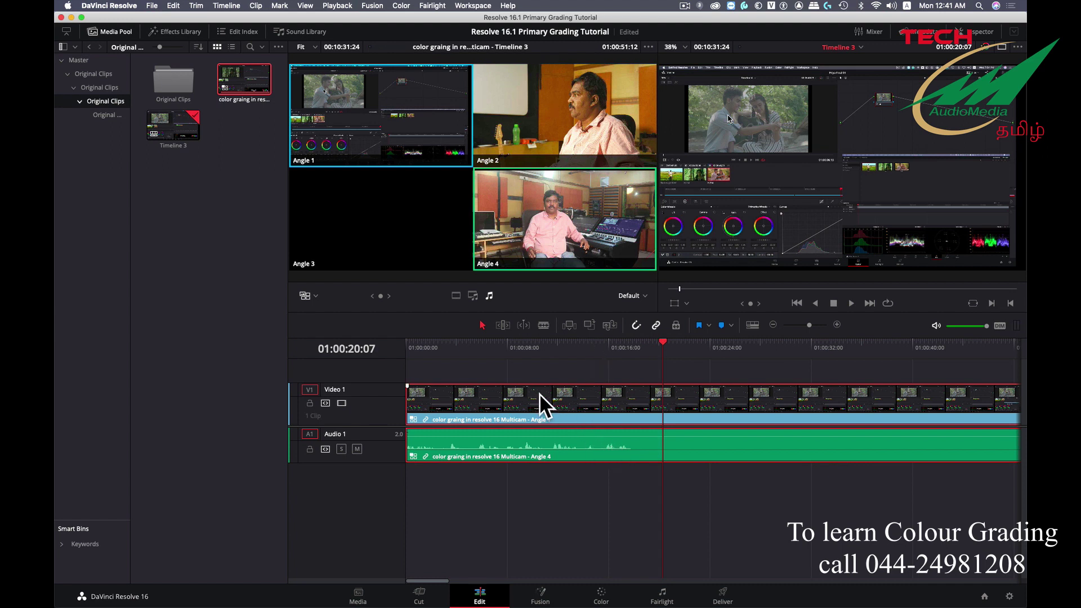
Step: Switch the video clip to Angle 4 as well, the studio shot
{"action": "key", "text": "1"}
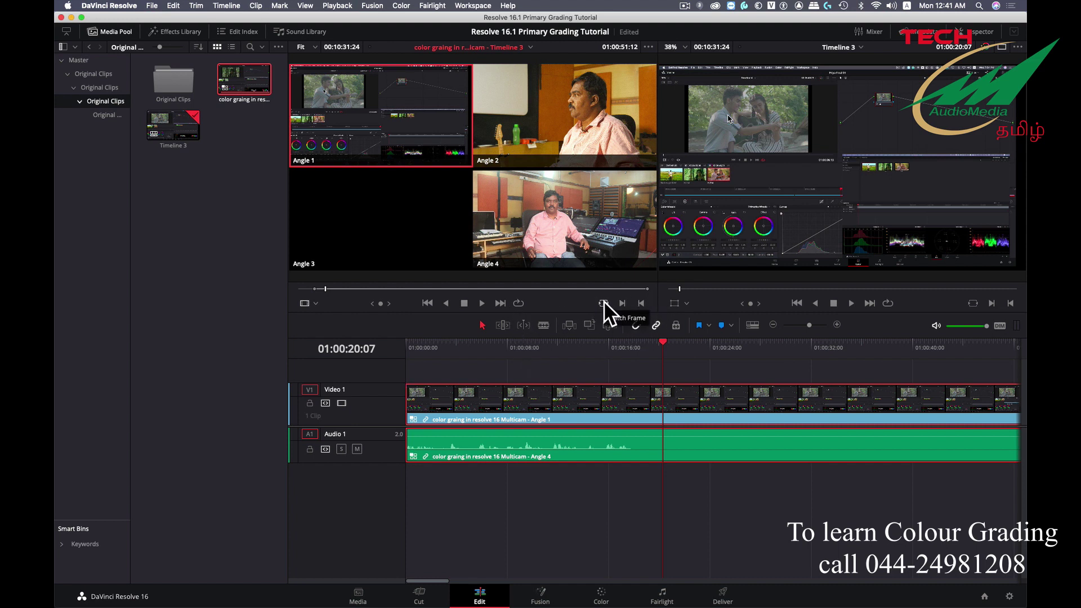
{"action": "left_click", "coordinate": [563, 377]}
{"action": "right_click", "coordinate": [559, 393]}
{"action": "mouse_move", "coordinate": [600, 355]}
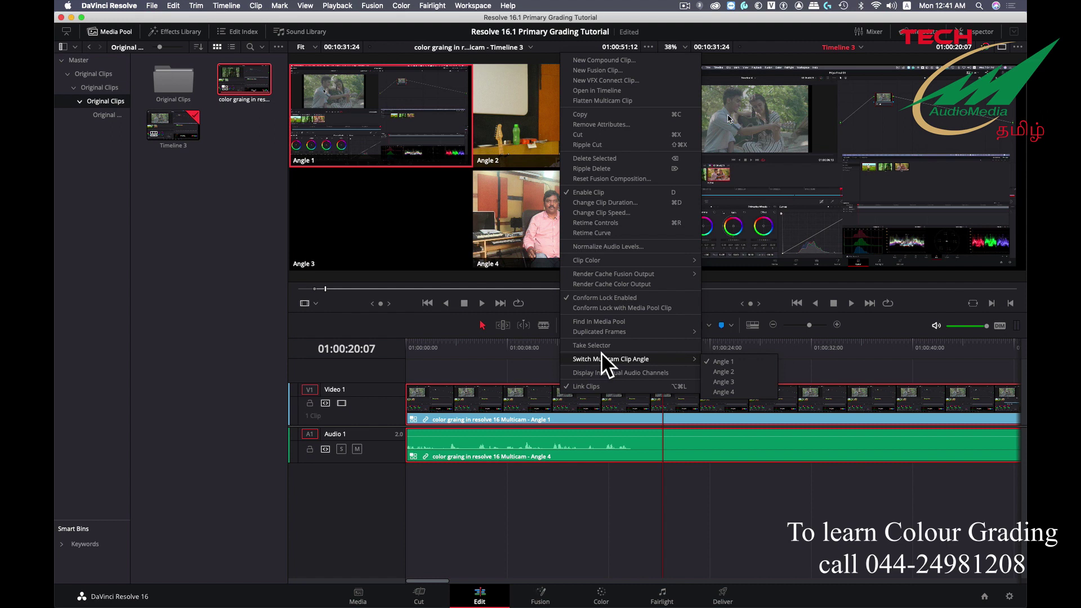
{"action": "left_click", "coordinate": [720, 392]}
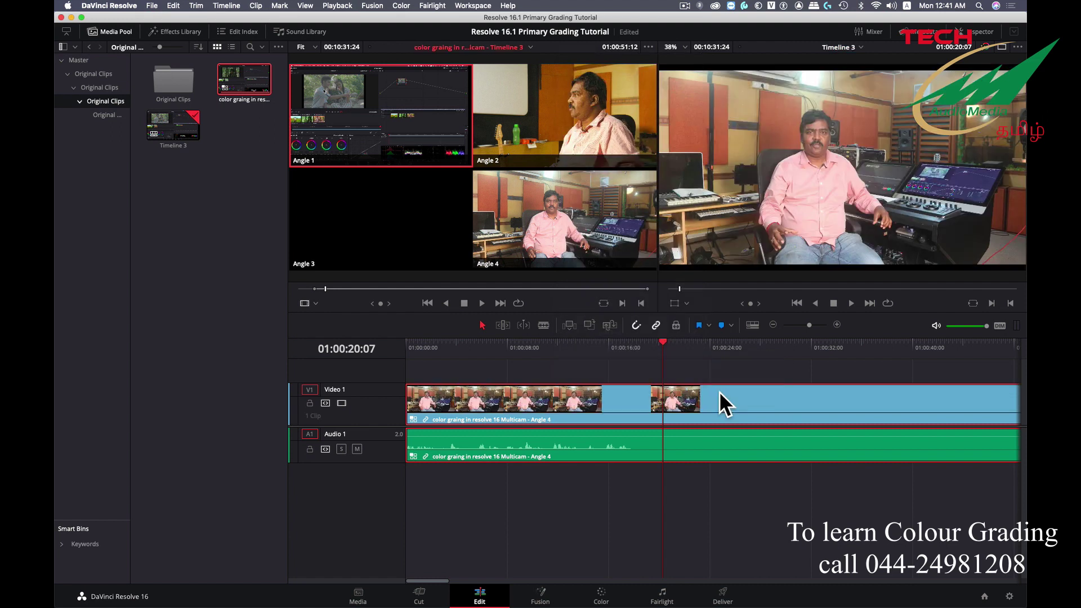
{"action": "left_click", "coordinate": [536, 344]}
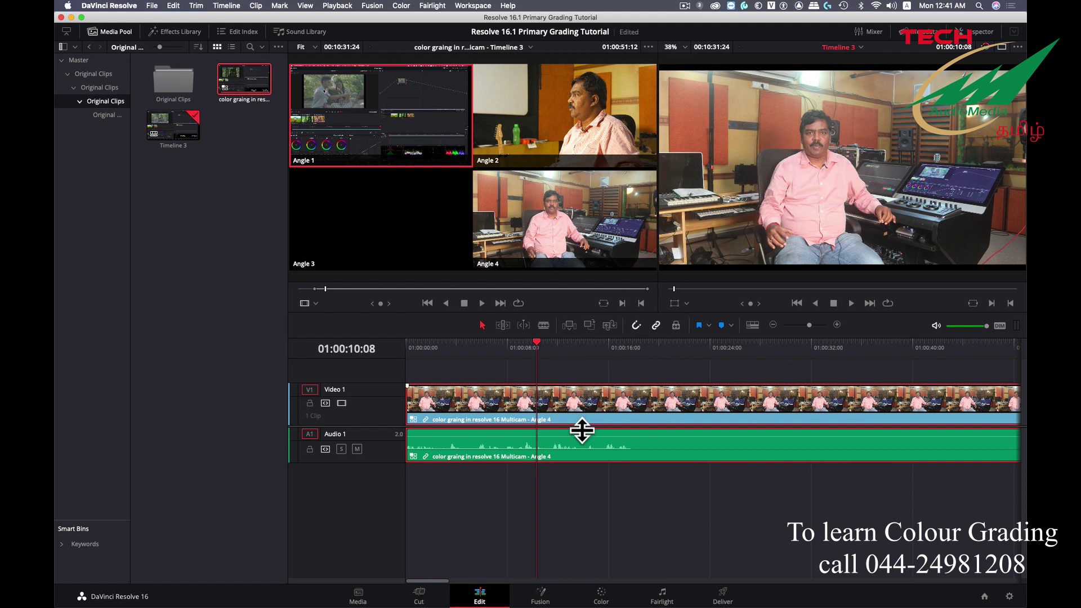
Step: Load Timeline 3 into the source viewer and display its four angles in Multicam mode
{"action": "key", "text": "q"}
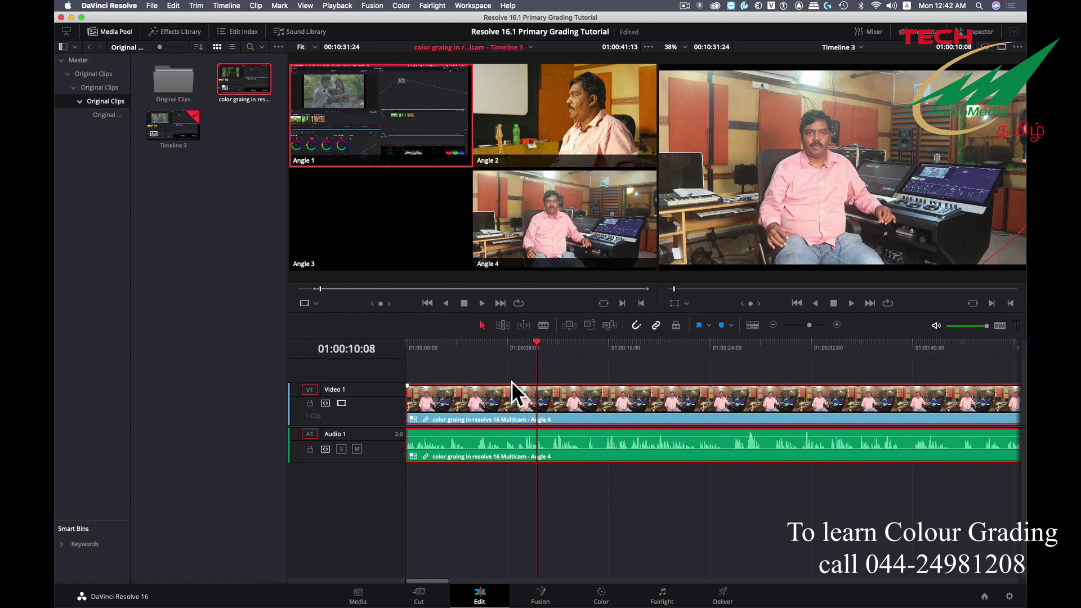
{"action": "left_click_drag", "start_coordinate": [542, 341], "coordinate": [382, 346]}
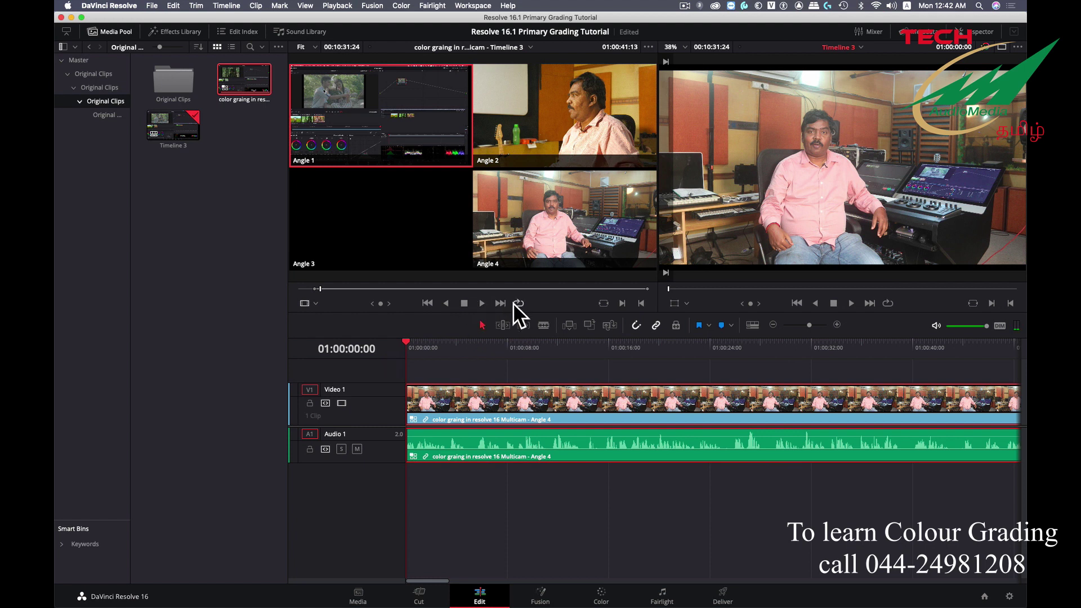
{"action": "left_click_drag", "start_coordinate": [531, 326], "coordinate": [445, 209]}
{"action": "left_click", "coordinate": [178, 123]}
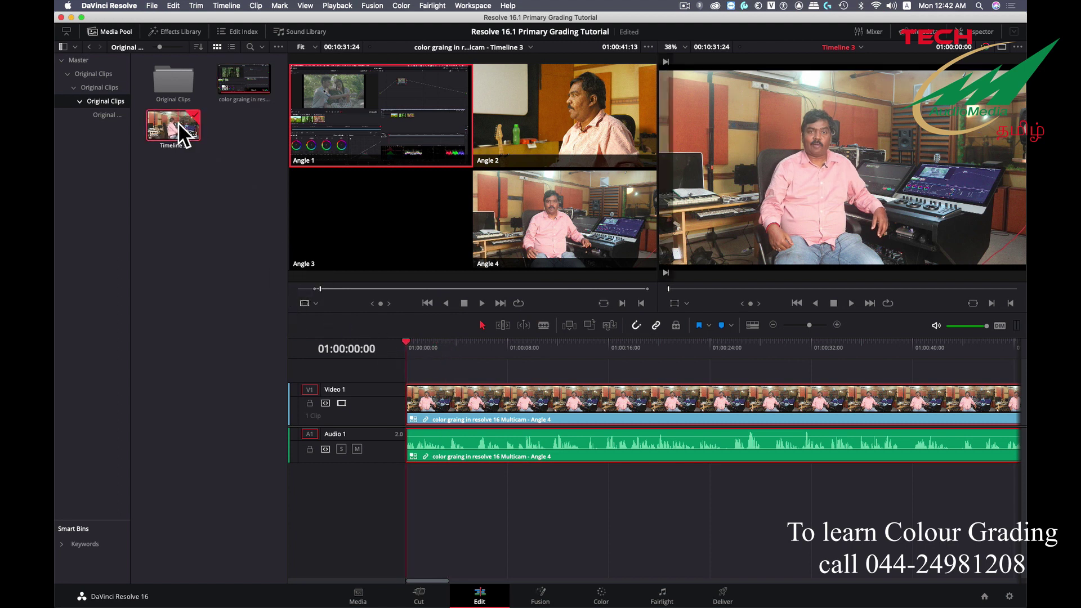
{"action": "left_click_drag", "start_coordinate": [178, 123], "coordinate": [308, 300]}
{"action": "left_click", "coordinate": [309, 303]}
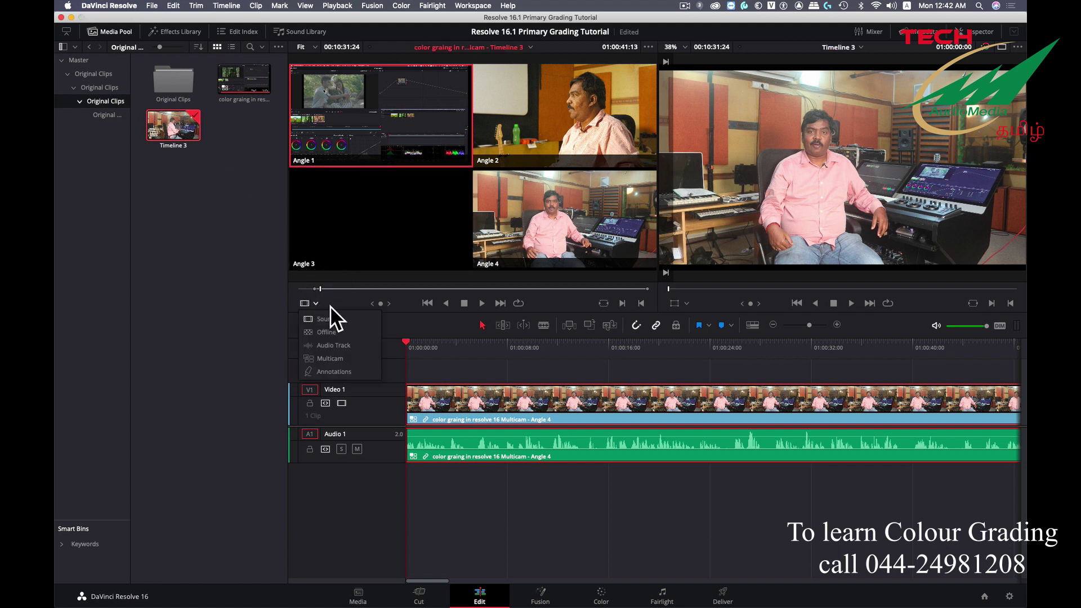
{"action": "left_click", "coordinate": [328, 358]}
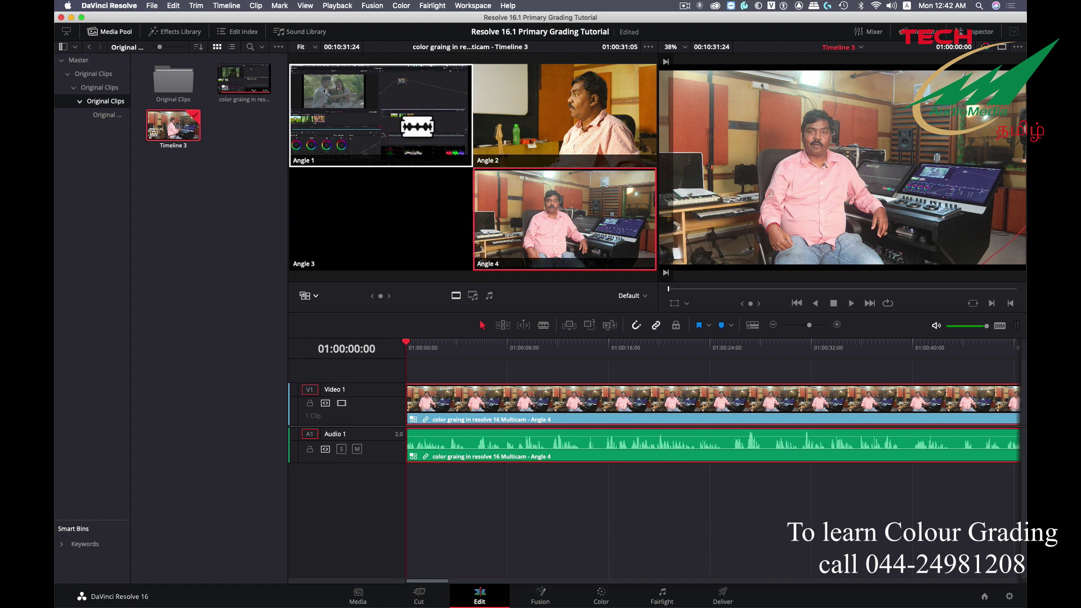
Step: Play Timeline 3 and cut live to Angles 2, 1, 4, 1, 4, then 1
{"action": "key", "text": "space"}
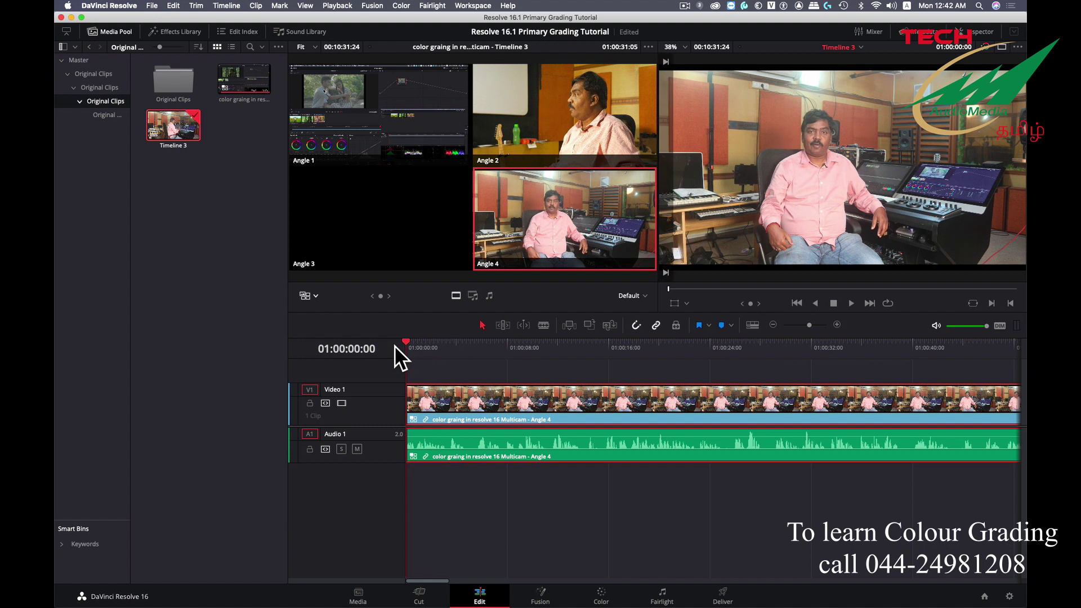
{"action": "key", "text": "space"}
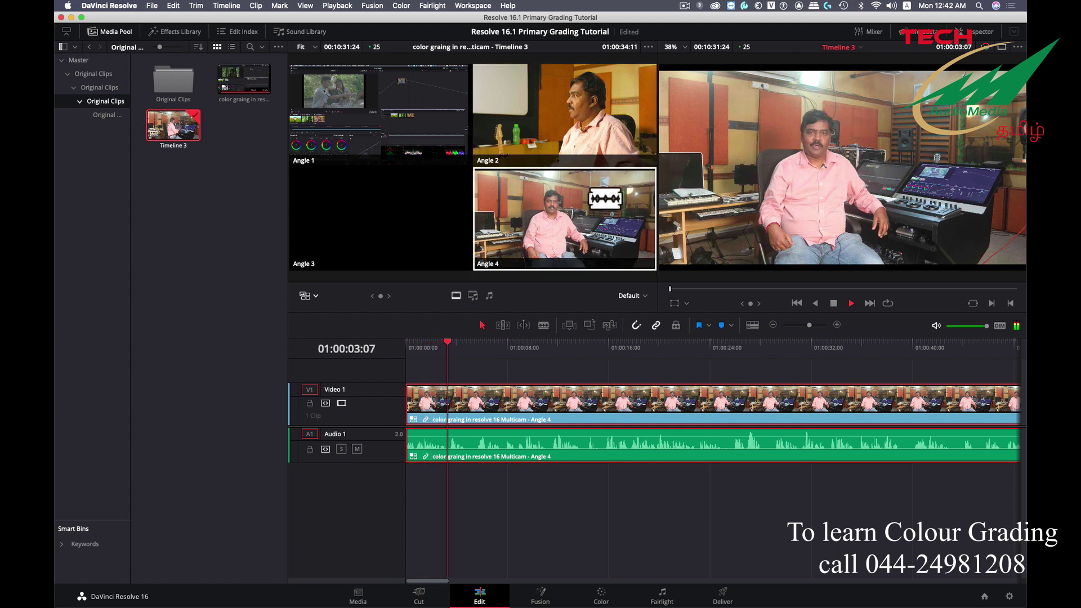
{"action": "left_click", "coordinate": [590, 101]}
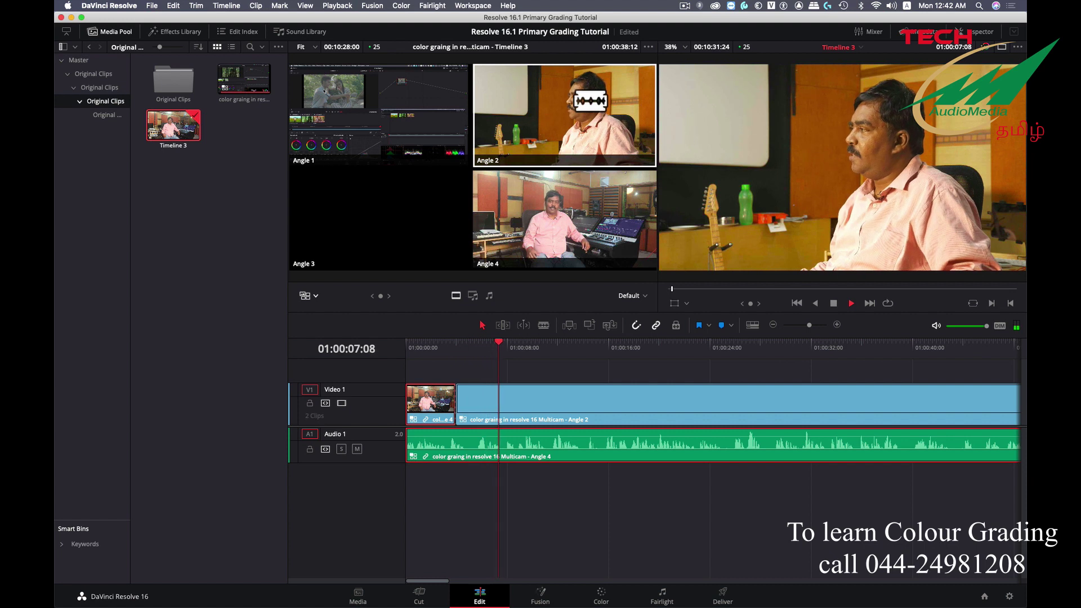
{"action": "left_click", "coordinate": [400, 125]}
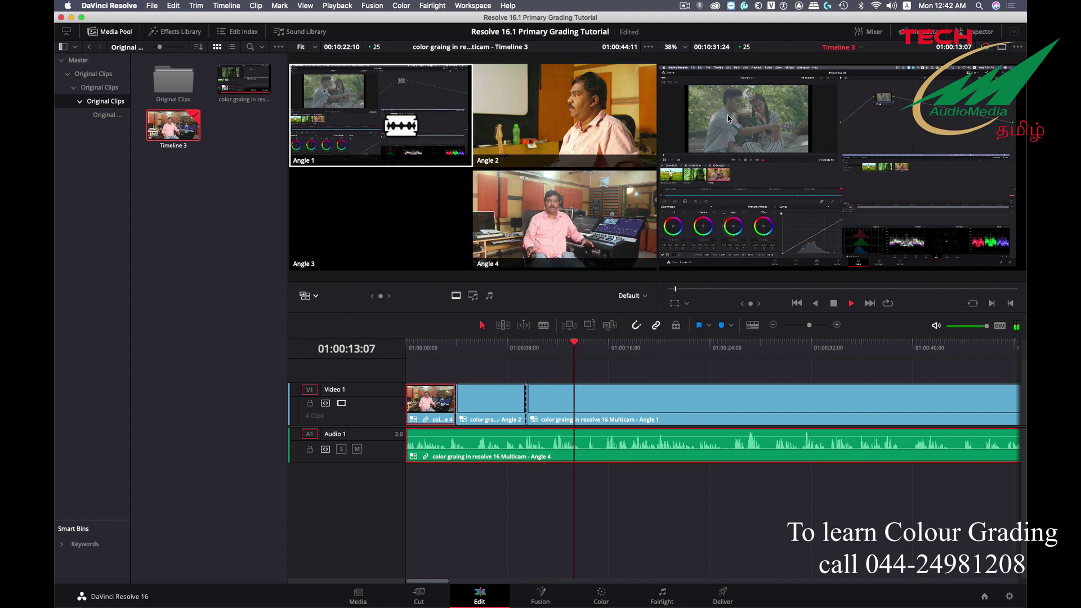
{"action": "left_click", "coordinate": [506, 189]}
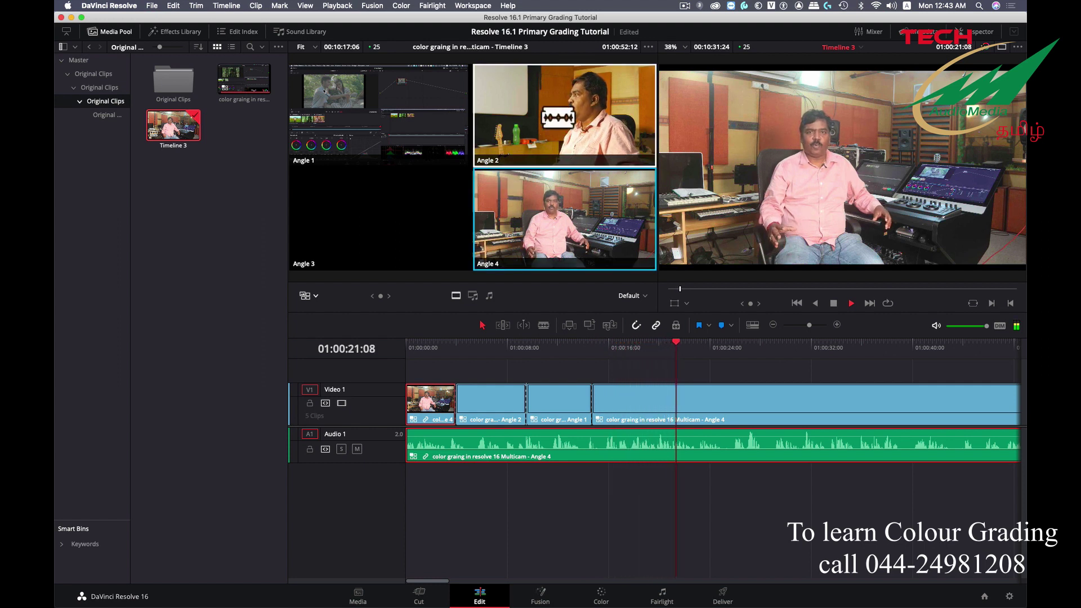
{"action": "left_click", "coordinate": [380, 115]}
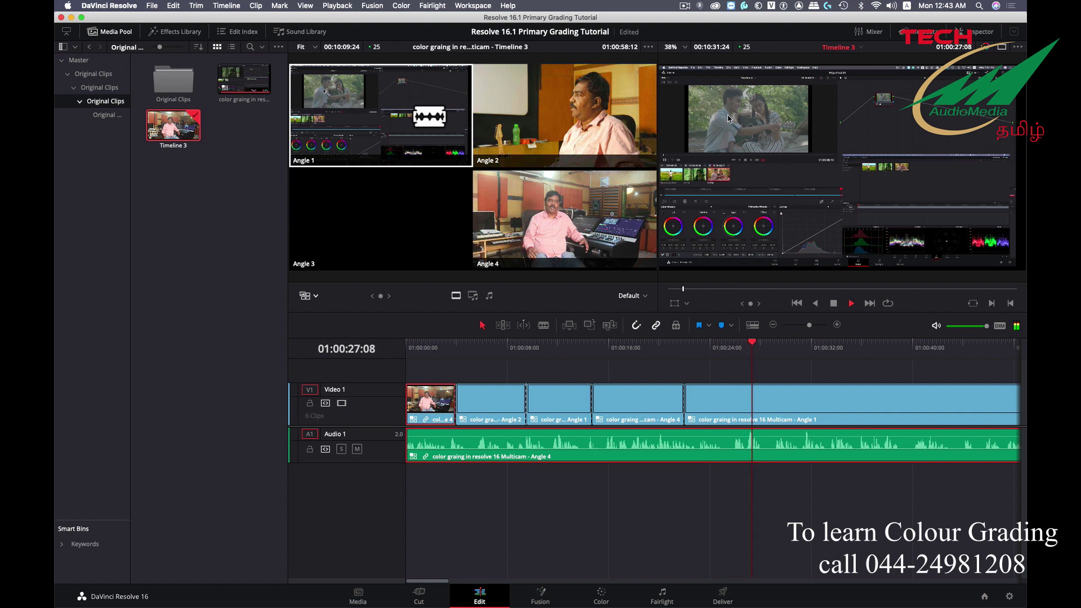
{"action": "left_click", "coordinate": [571, 200]}
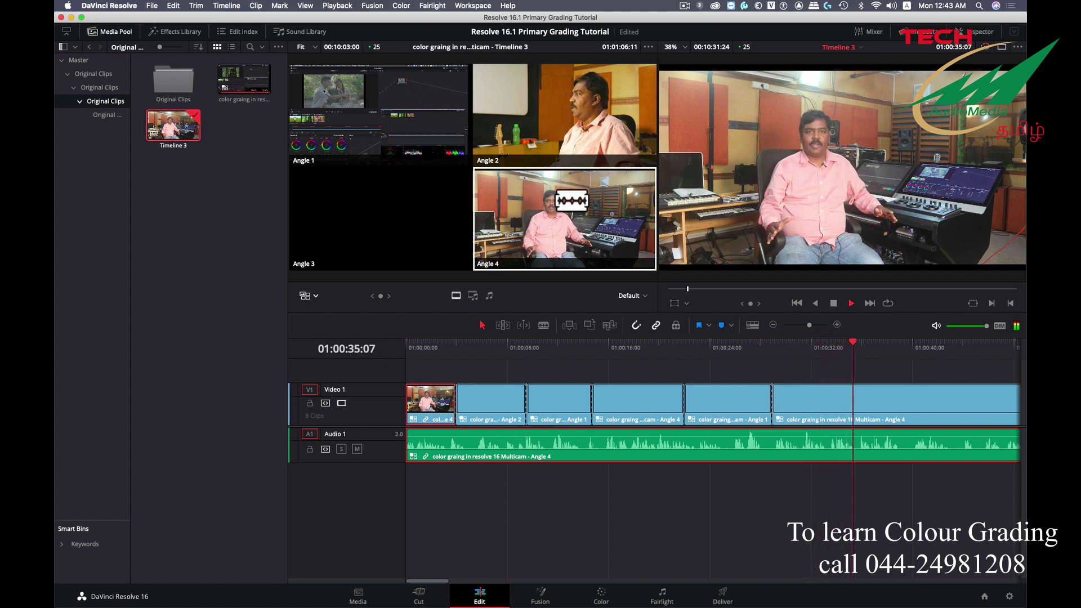
{"action": "left_click", "coordinate": [380, 115]}
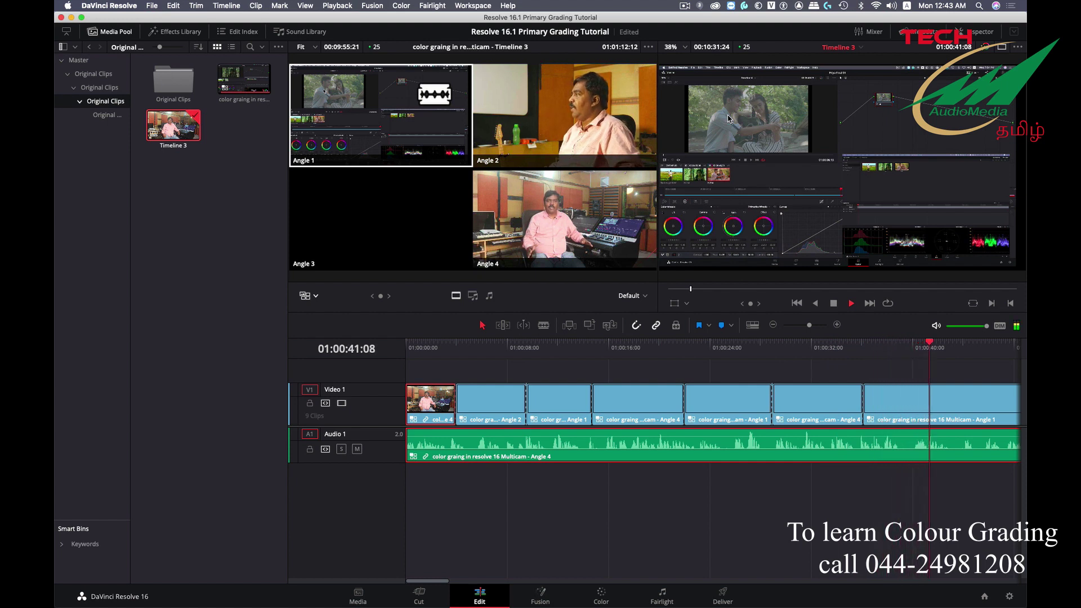
Step: Continue live cutting to Angles 2, 1, 4, 1 and 4, then stop playback
{"action": "key", "text": "2"}
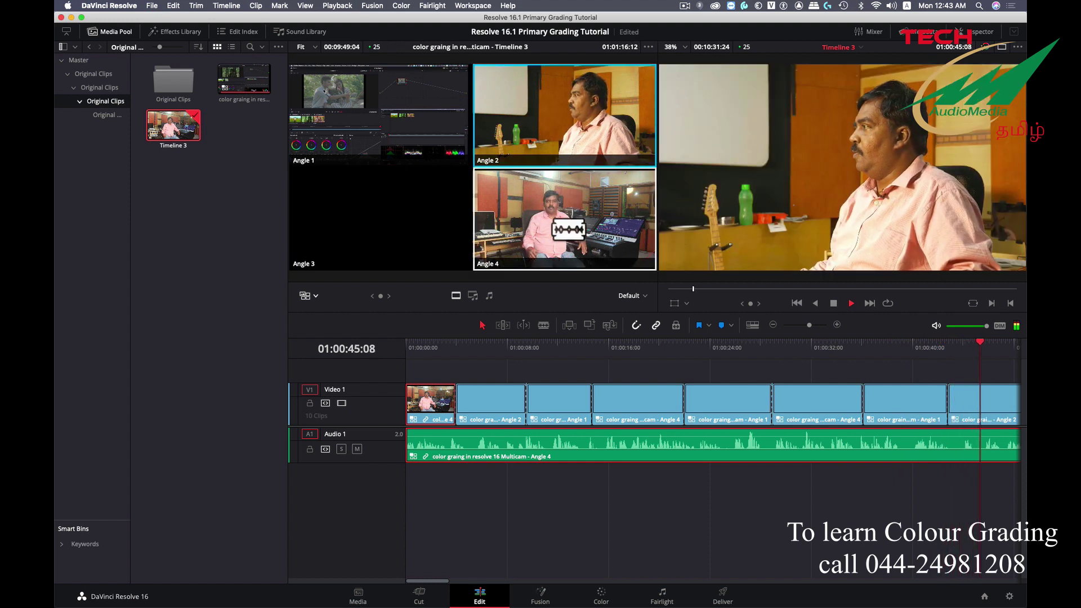
{"action": "left_click", "coordinate": [435, 120]}
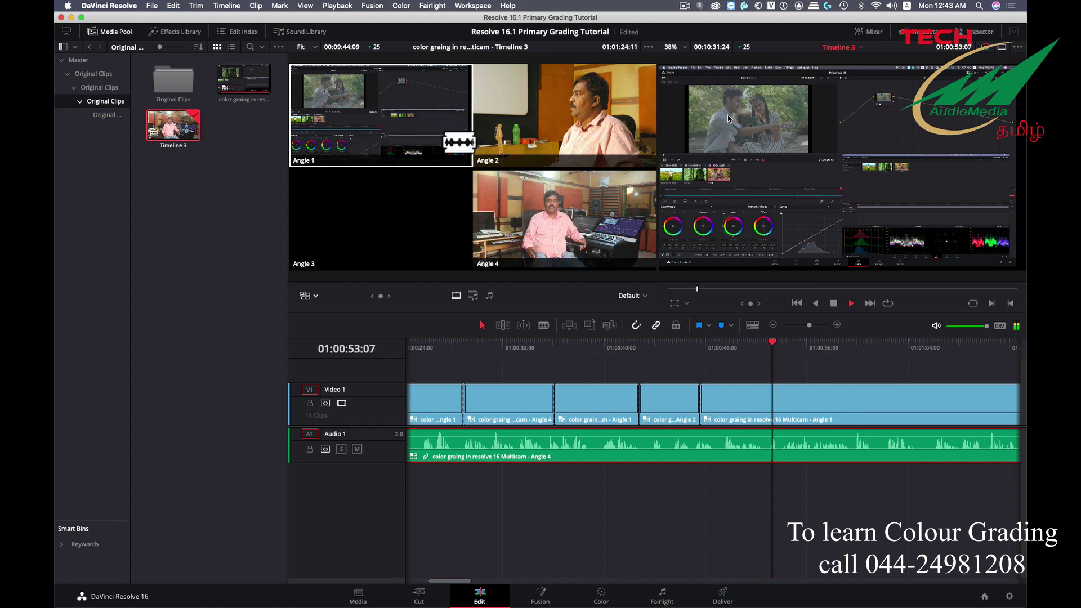
{"action": "left_click", "coordinate": [579, 239]}
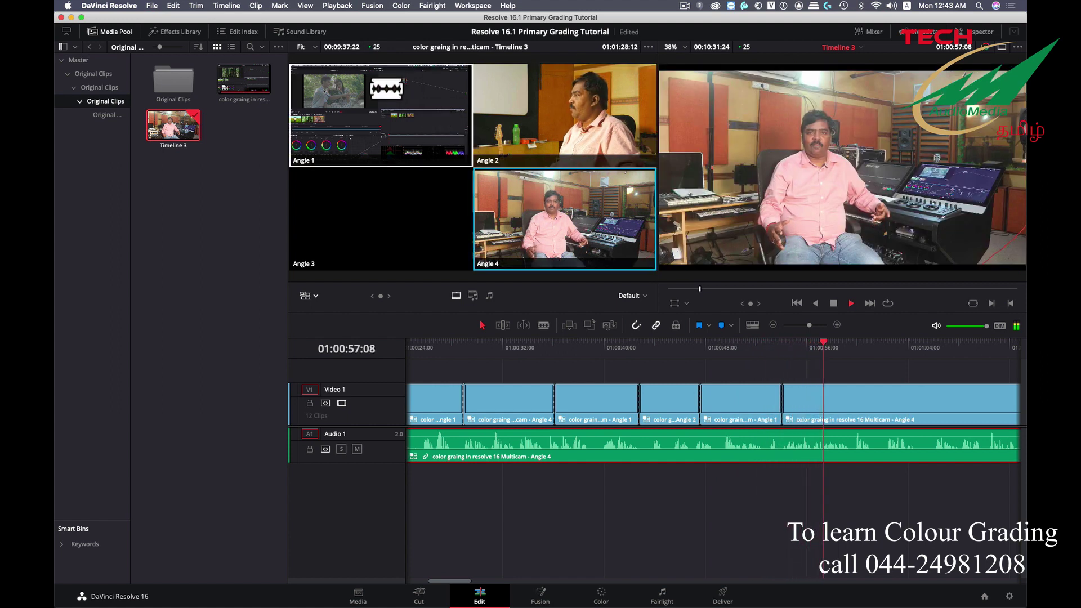
{"action": "left_click", "coordinate": [381, 116]}
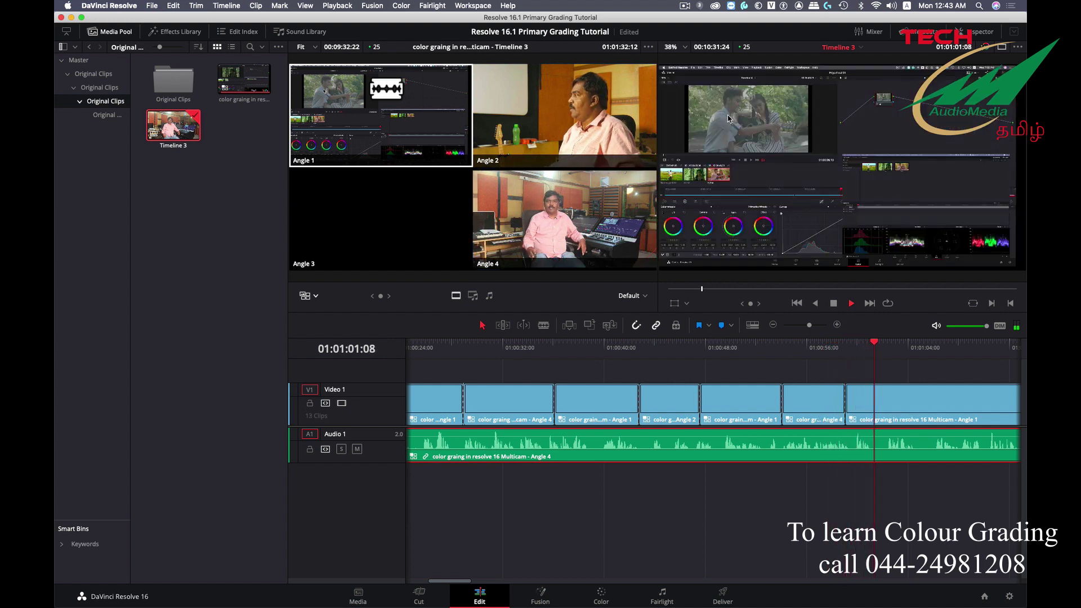
{"action": "left_click", "coordinate": [531, 195]}
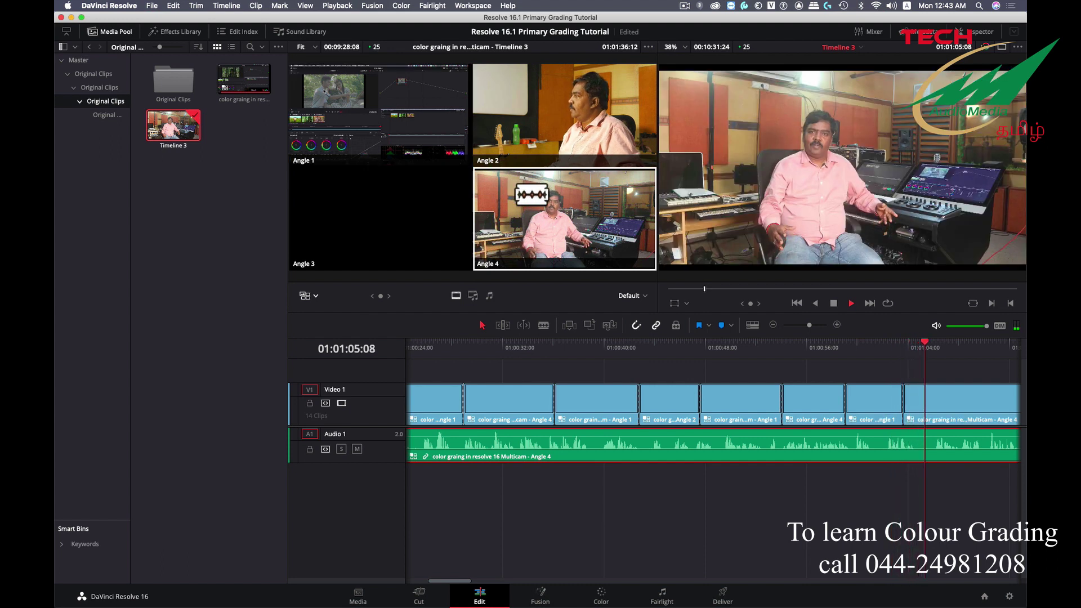
{"action": "key", "text": "space"}
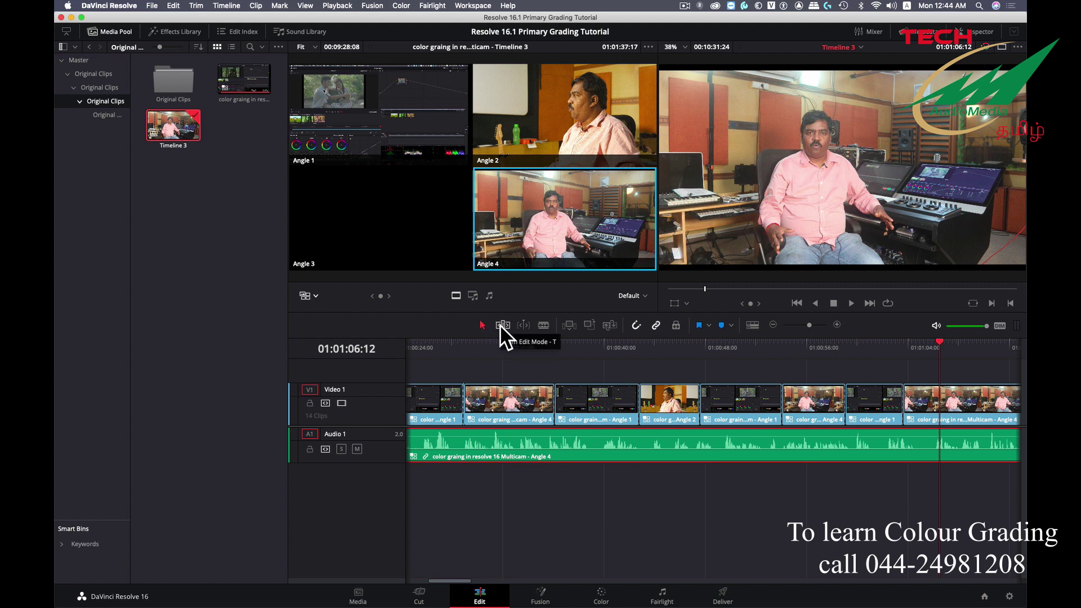
Step: In Trim Edit Mode, roll the second edit point earlier and the third slightly later
{"action": "left_click", "coordinate": [501, 325]}
{"action": "mouse_move", "coordinate": [553, 401]}
{"action": "left_mouse_down"}
{"action": "mouse_move", "coordinate": [544, 401]}
{"action": "mouse_move", "coordinate": [578, 400]}
{"action": "left_mouse_up"}
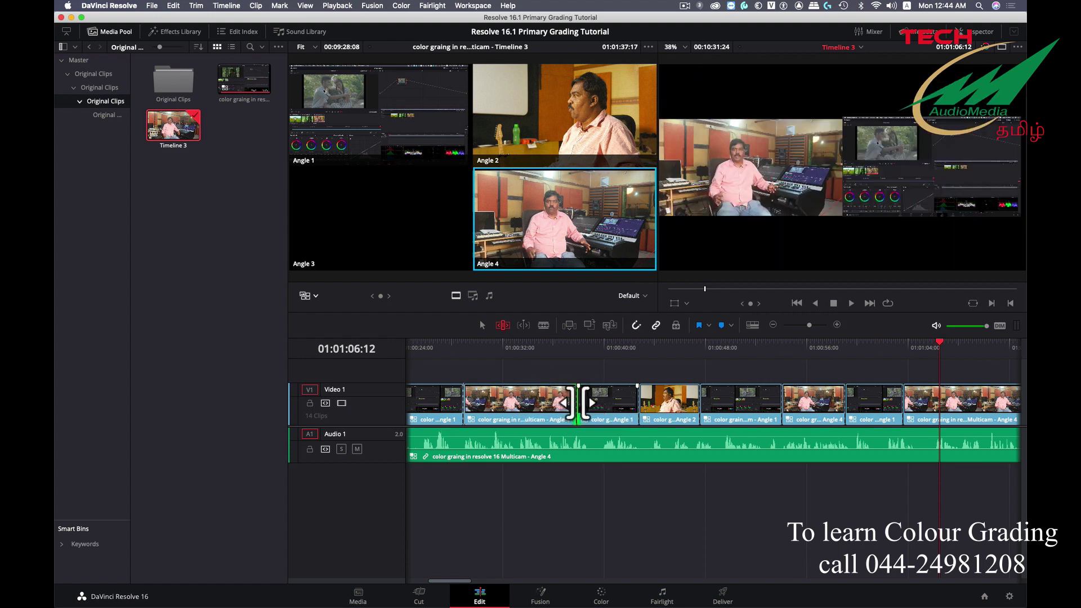
{"action": "left_click_drag", "start_coordinate": [638, 400], "coordinate": [723, 402]}
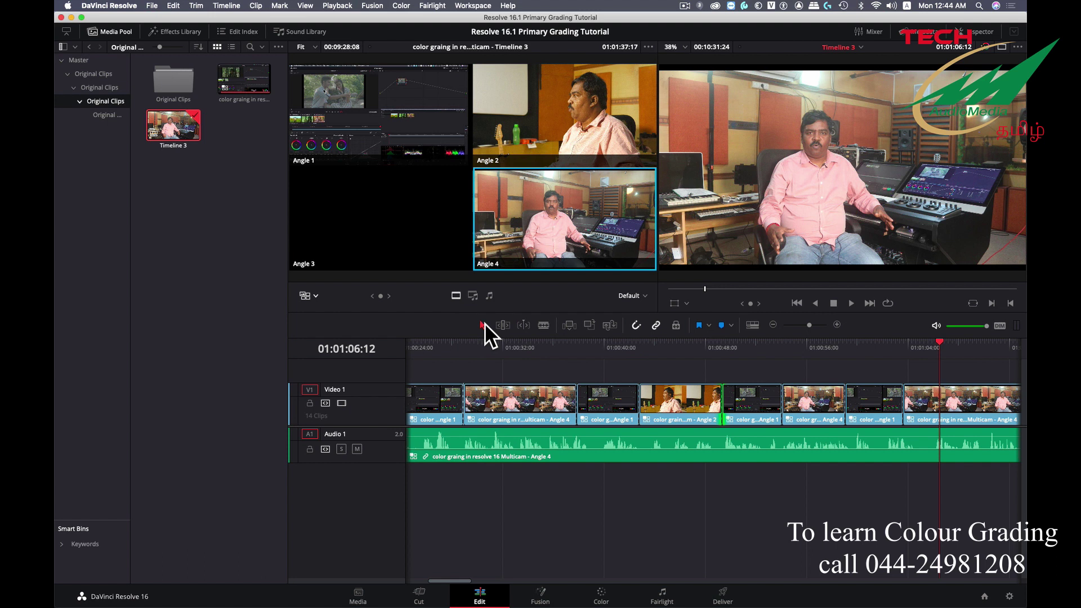
Step: Change the Video 1 clip showing Angle 2 to Angle 4
{"action": "left_click", "coordinate": [667, 403]}
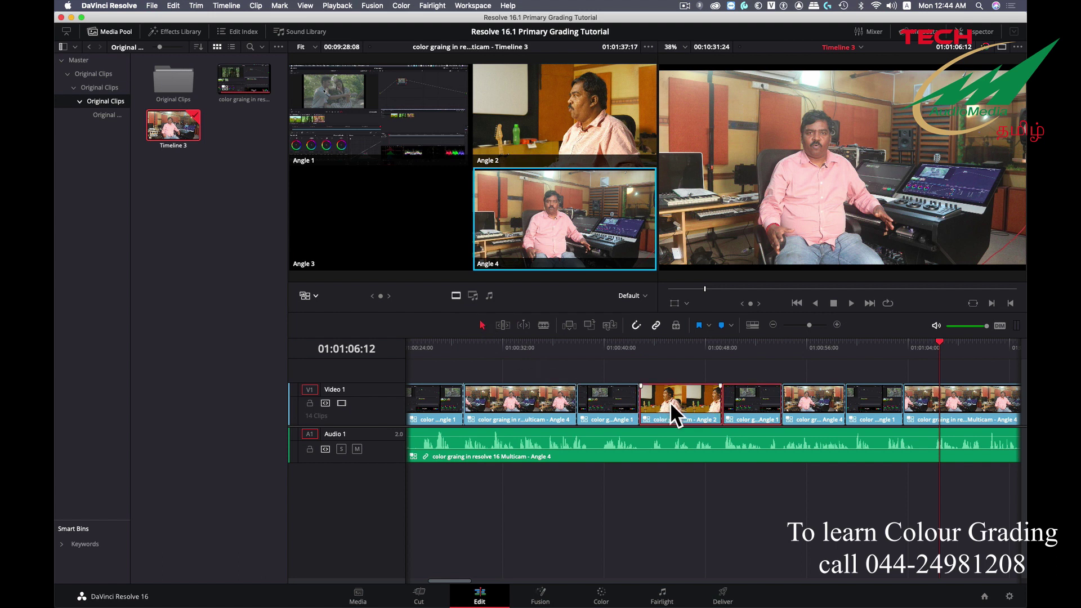
{"action": "right_click", "coordinate": [666, 395]}
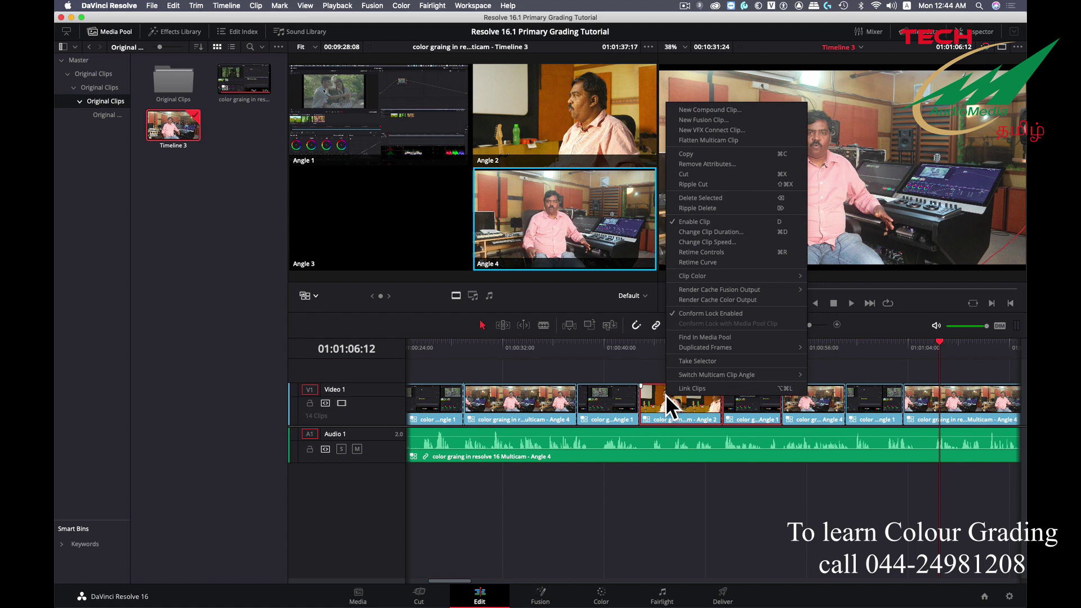
{"action": "mouse_move", "coordinate": [702, 374]}
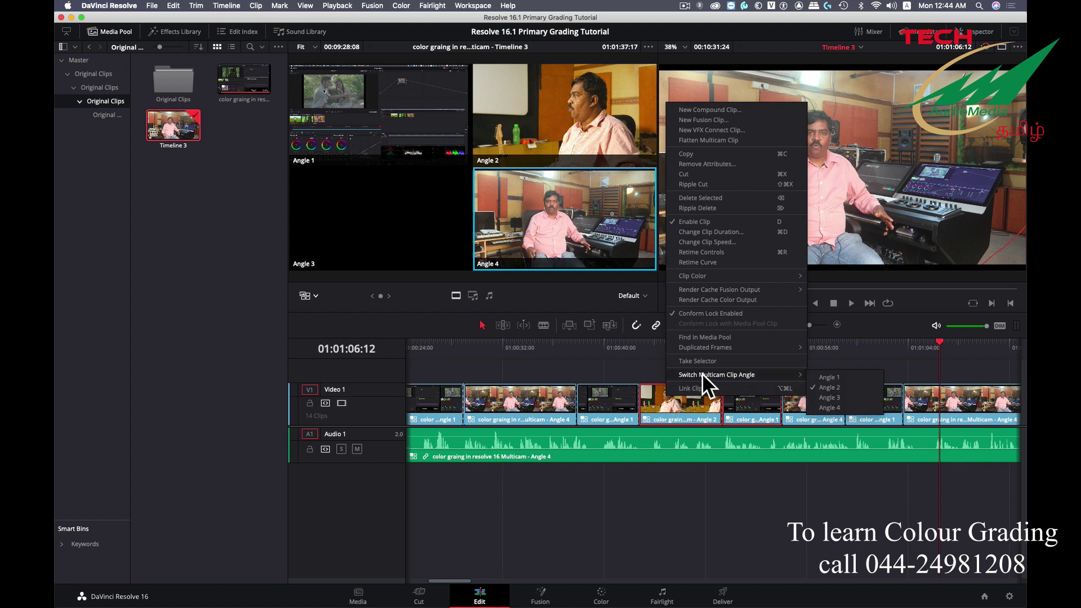
{"action": "left_click", "coordinate": [833, 406]}
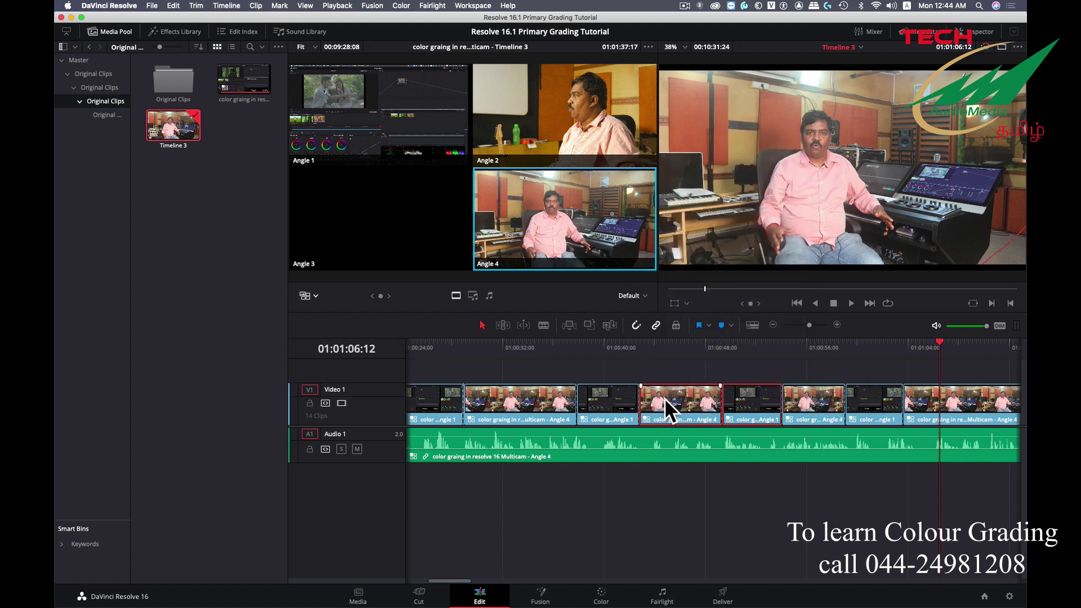
{"action": "left_click", "coordinate": [668, 342]}
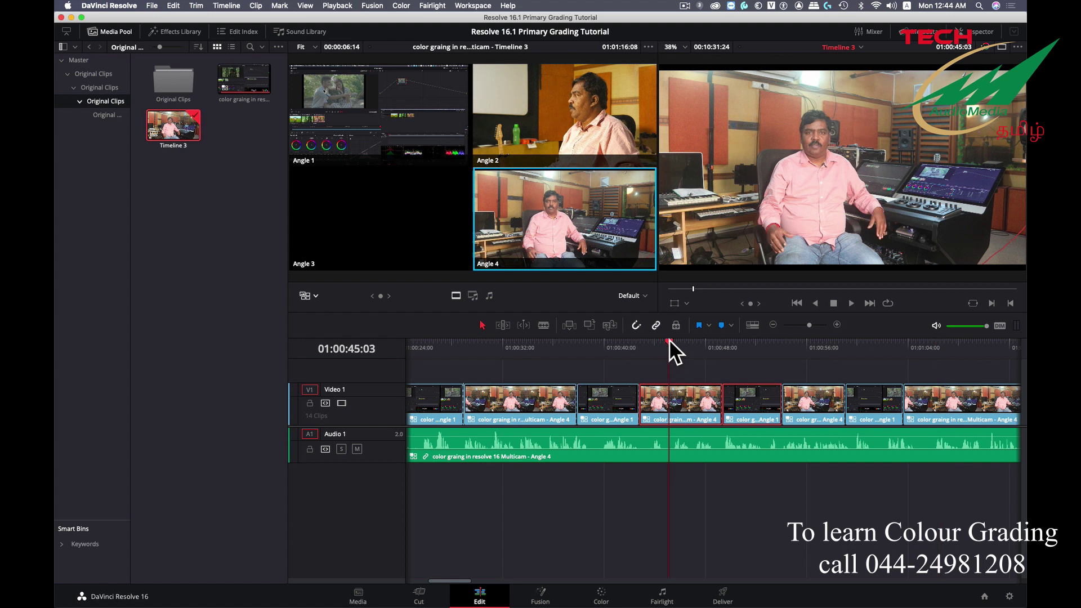